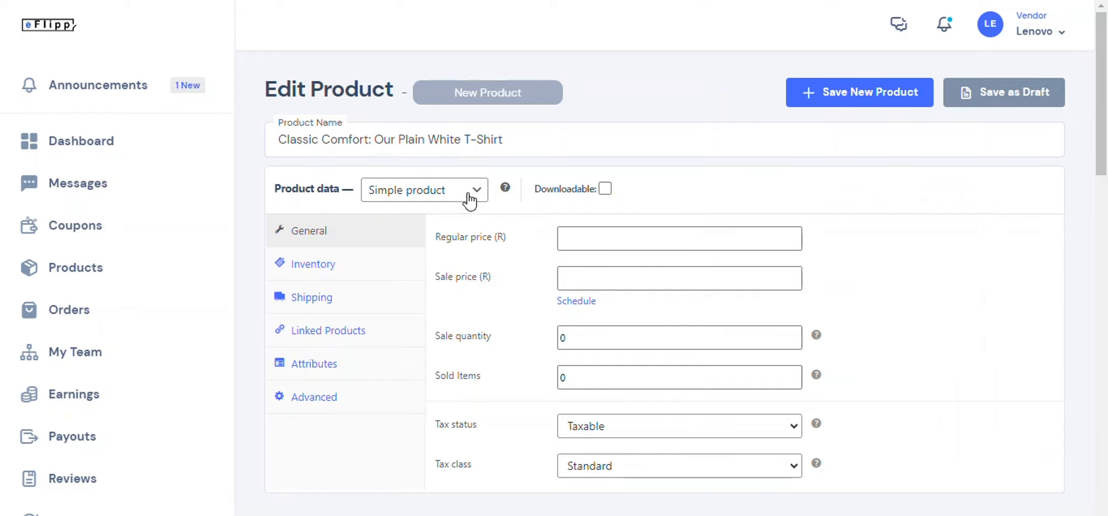
Change the product type of the Classic Comfort T-shirt to Variable product.
{"action": "left_click", "coordinate": [473, 191]}
{"action": "left_click", "coordinate": [436, 261]}
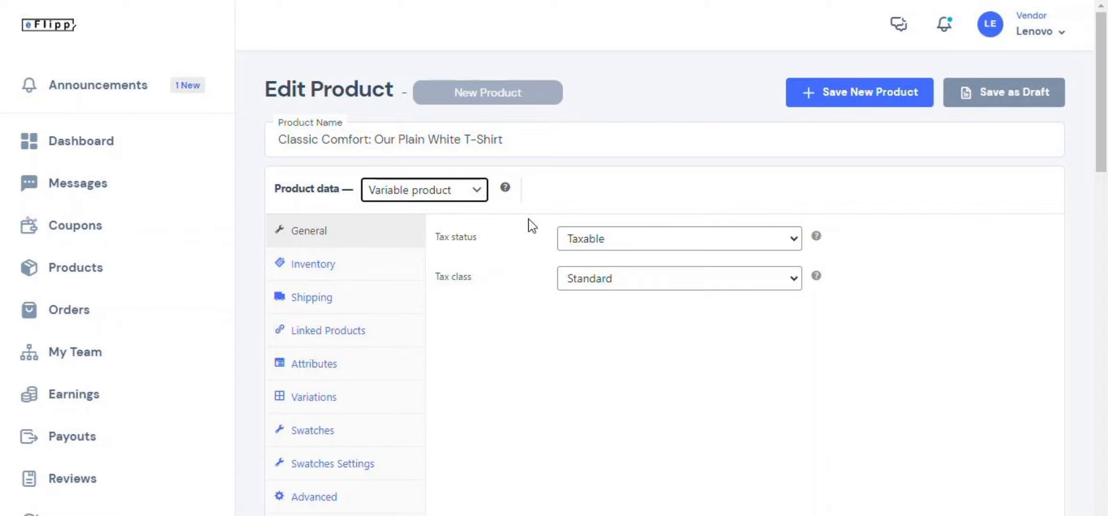
Upload pexels-gabby-k-6311251.jpg, the photo of the model wearing the white T-shirt, and set it as the main product image.
{"action": "scroll", "coordinate": [530, 225], "scroll_direction": "down", "scroll_amount": 8}
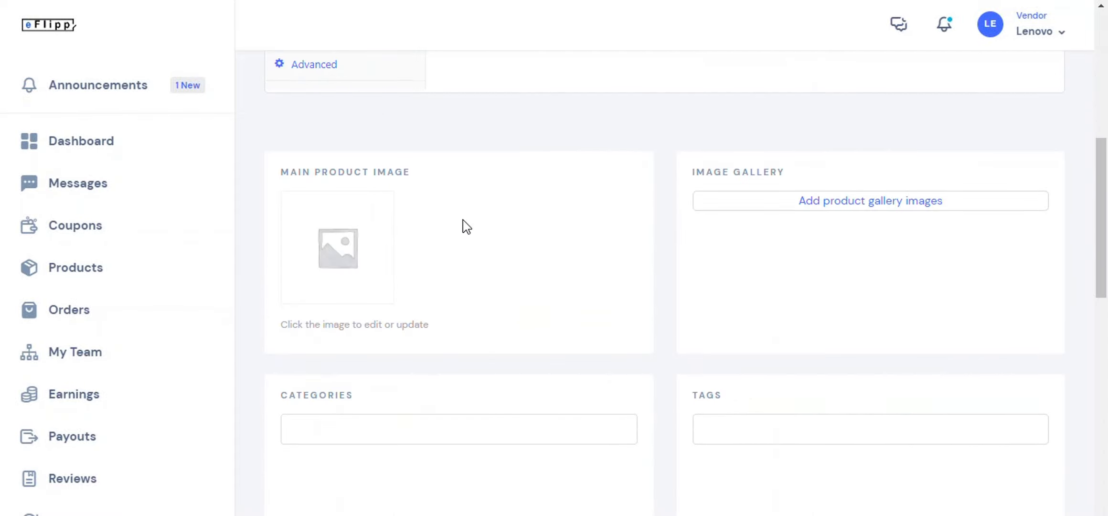
{"action": "left_click", "coordinate": [363, 245]}
{"action": "left_click", "coordinate": [528, 292]}
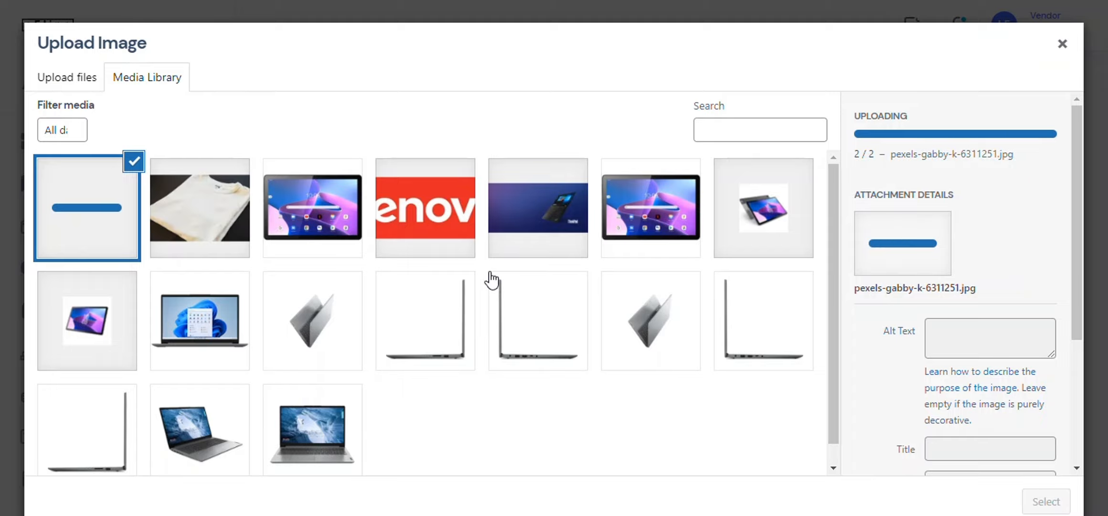
{"action": "left_click", "coordinate": [185, 223]}
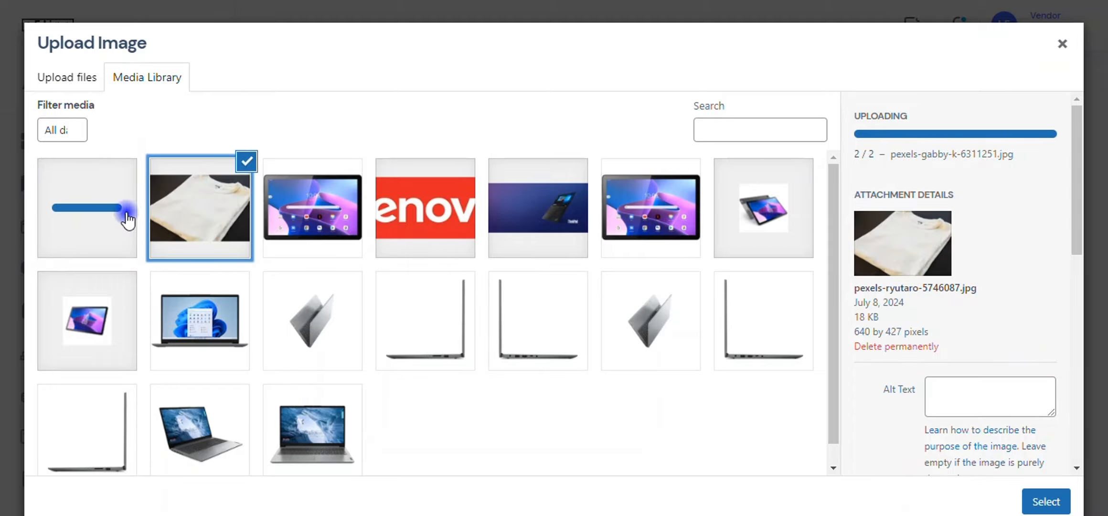
{"action": "left_click", "coordinate": [115, 216]}
{"action": "left_click", "coordinate": [184, 215]}
{"action": "left_click", "coordinate": [113, 219]}
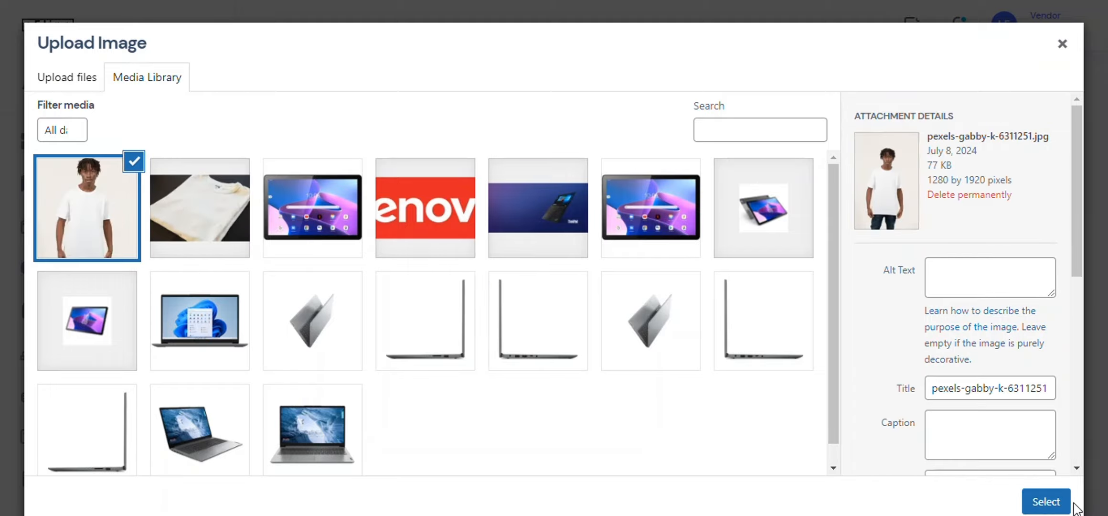
{"action": "left_click", "coordinate": [1046, 501]}
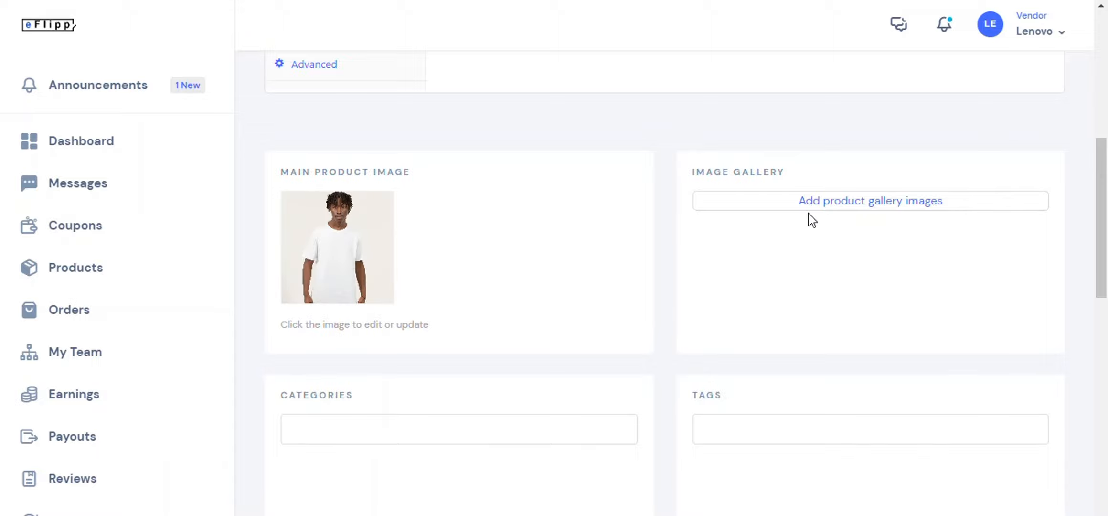
Add the folded white T-shirt photo from the media library to the product's image gallery.
{"action": "left_click_drag", "start_coordinate": [695, 173], "coordinate": [762, 175]}
{"action": "left_click", "coordinate": [770, 179]}
{"action": "left_click", "coordinate": [785, 202]}
{"action": "left_click", "coordinate": [815, 207]}
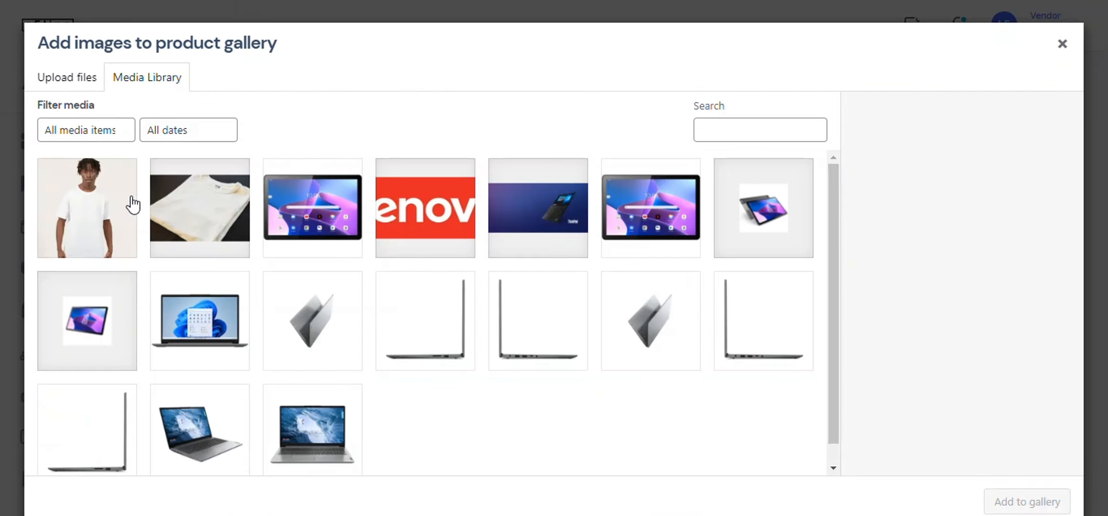
{"action": "left_click", "coordinate": [190, 208]}
{"action": "left_click", "coordinate": [1023, 500]}
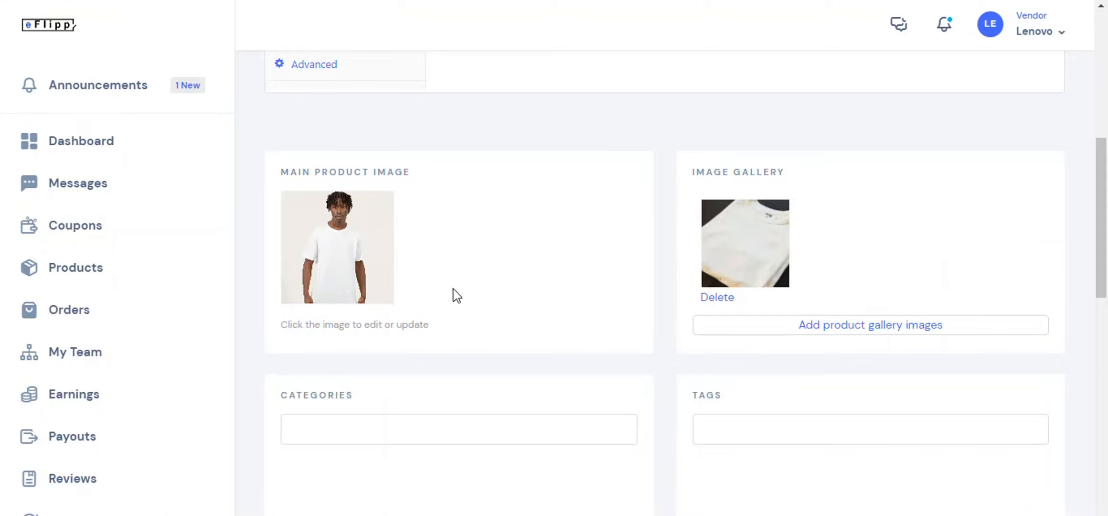
Assign the product to the Clothing & Accessories and T-Shirts categories.
{"action": "left_click", "coordinate": [472, 424]}
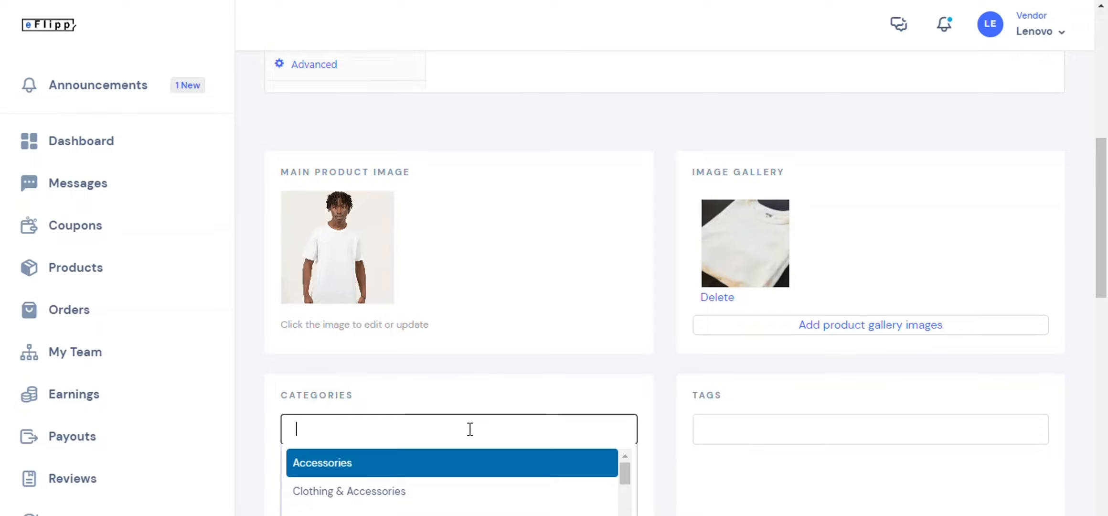
{"action": "left_click", "coordinate": [412, 492]}
{"action": "scroll", "coordinate": [458, 343], "scroll_direction": "down", "scroll_amount": 5}
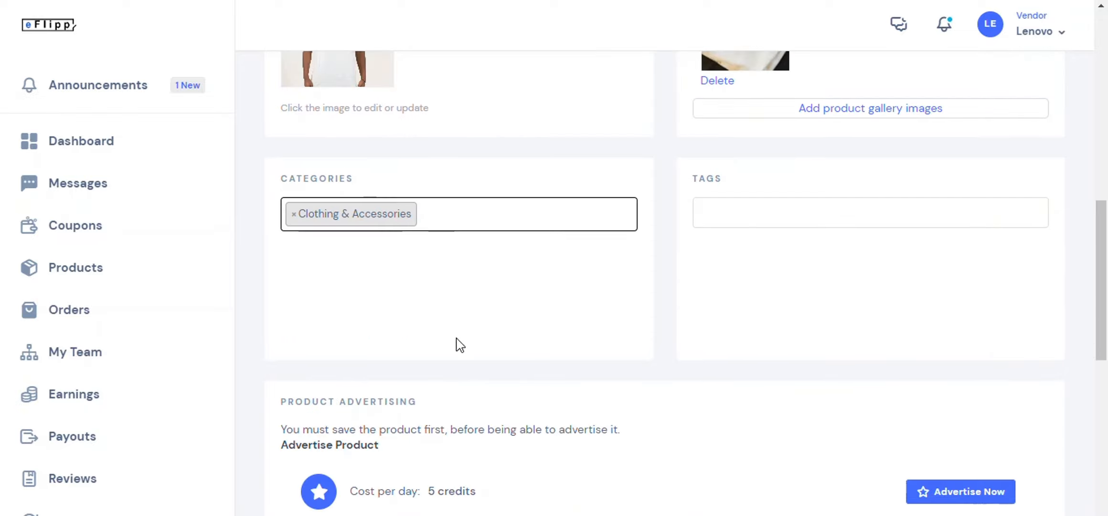
{"action": "left_click", "coordinate": [458, 221]}
{"action": "type", "text": "r"}
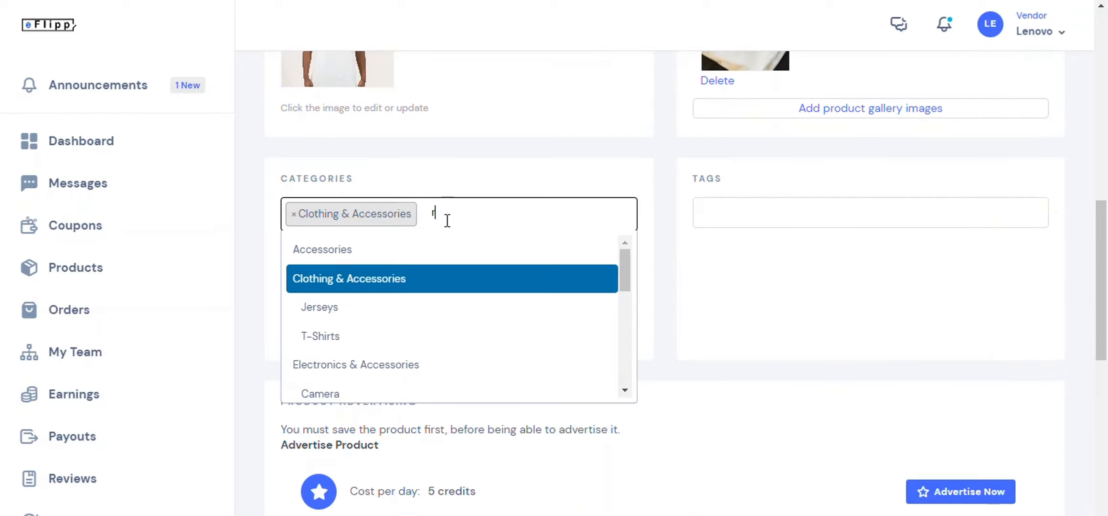
{"action": "left_click", "coordinate": [306, 340]}
Find and add the existing tag "T shirt" to the product.
{"action": "left_click", "coordinate": [755, 210]}
{"action": "type", "text": "t sh"}
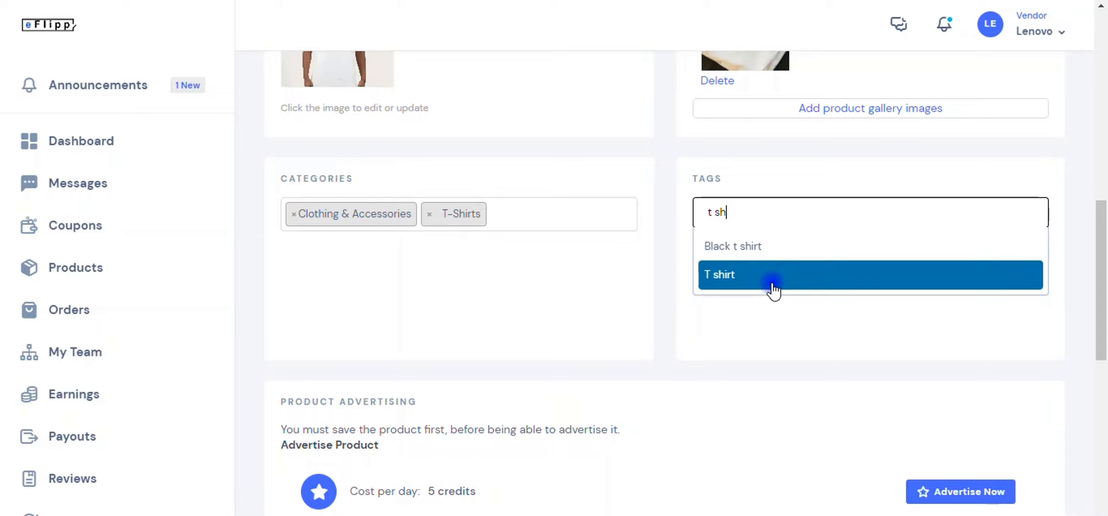
{"action": "left_click", "coordinate": [775, 287]}
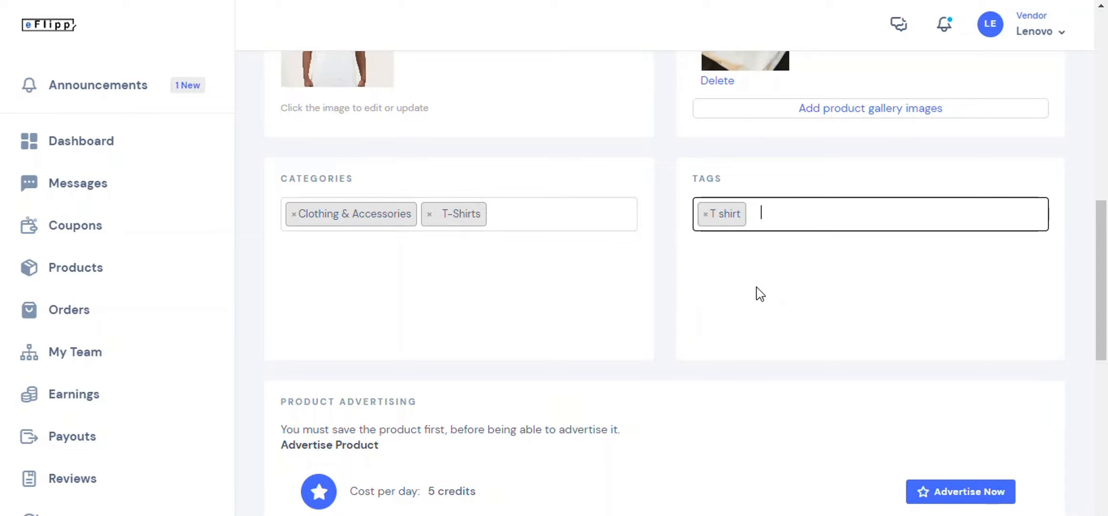
Copy the "Perfect for" section of the T-shirt text in Perplexity and paste it into the eFlipp product's short description.
{"action": "scroll", "coordinate": [577, 317], "scroll_direction": "up", "scroll_amount": 12}
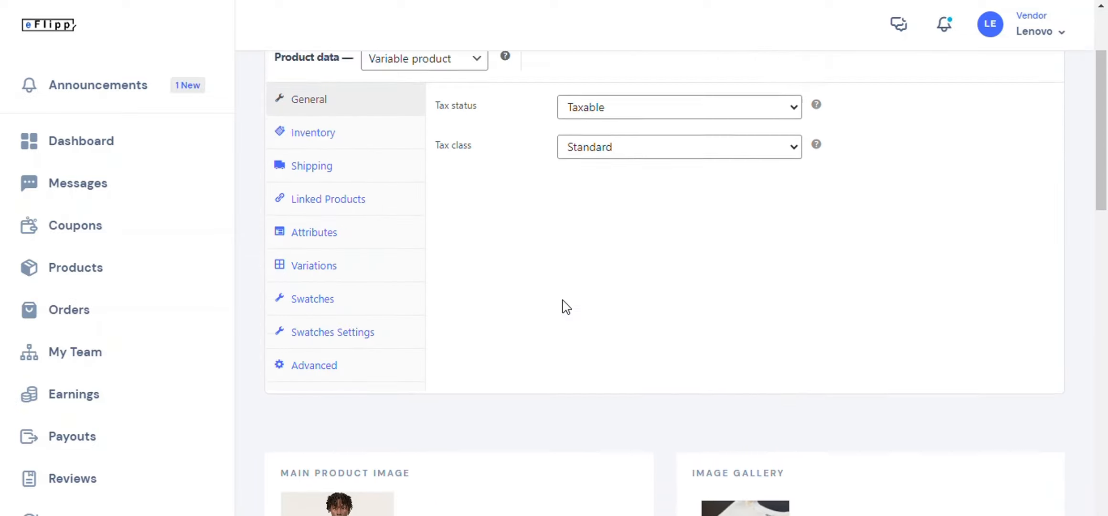
{"action": "scroll", "coordinate": [586, 259], "scroll_direction": "down", "scroll_amount": 15}
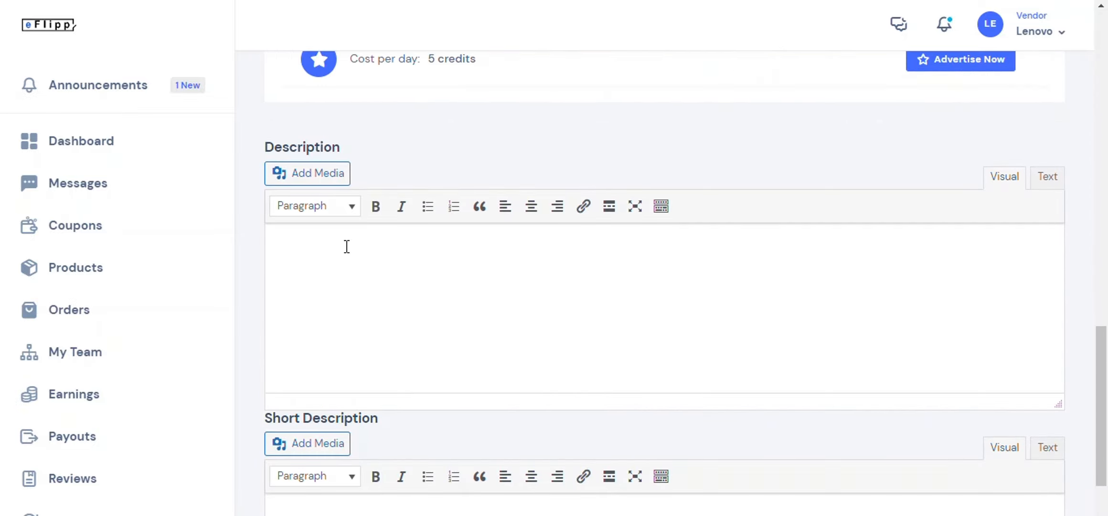
{"action": "left_click", "coordinate": [382, 258]}
{"action": "key", "text": "ctrl+Tab"}
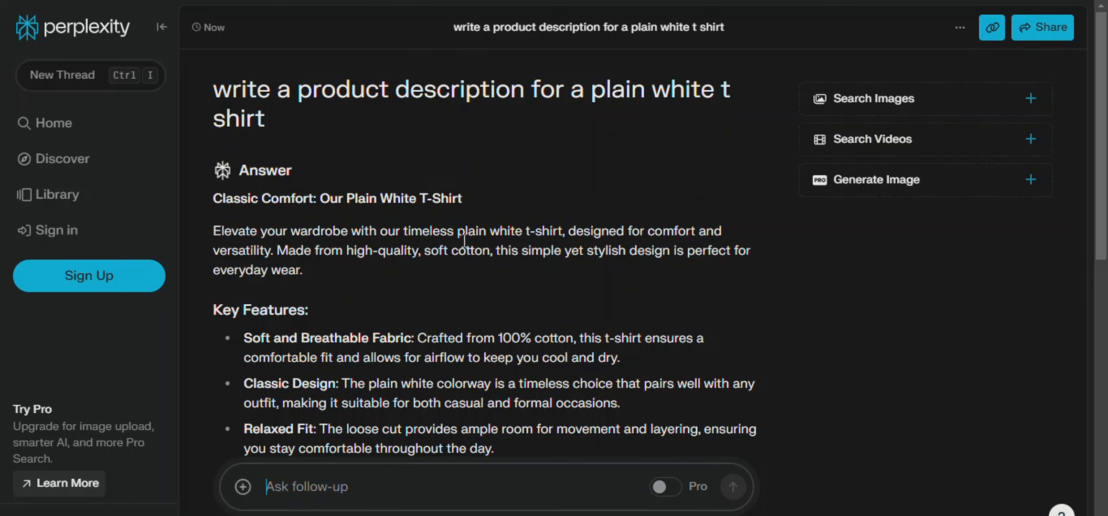
{"action": "scroll", "coordinate": [423, 291], "scroll_direction": "down", "scroll_amount": 5}
{"action": "scroll", "coordinate": [478, 311], "scroll_direction": "down", "scroll_amount": 5}
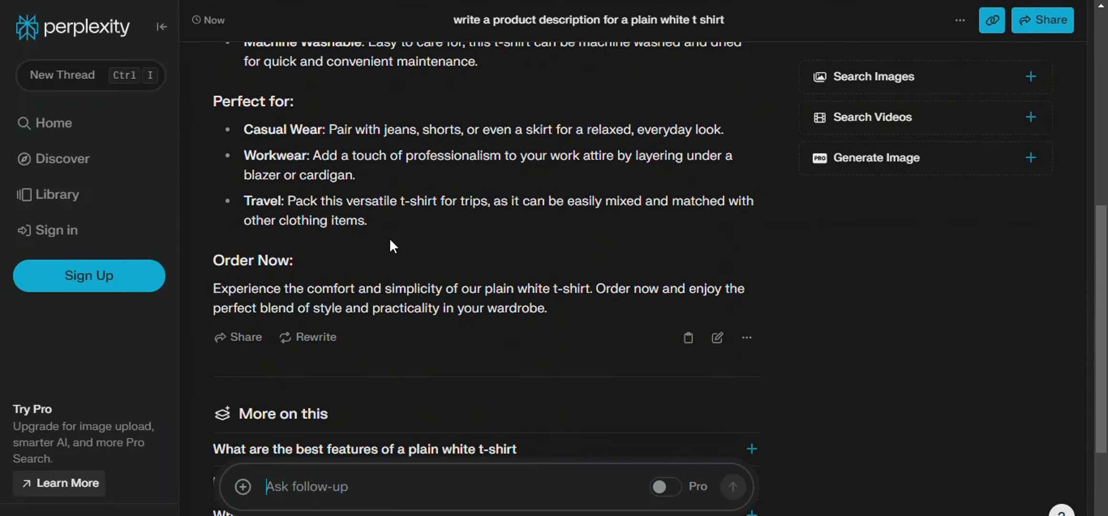
{"action": "left_click_drag", "start_coordinate": [382, 224], "coordinate": [199, 90]}
{"action": "key", "text": "ctrl+c"}
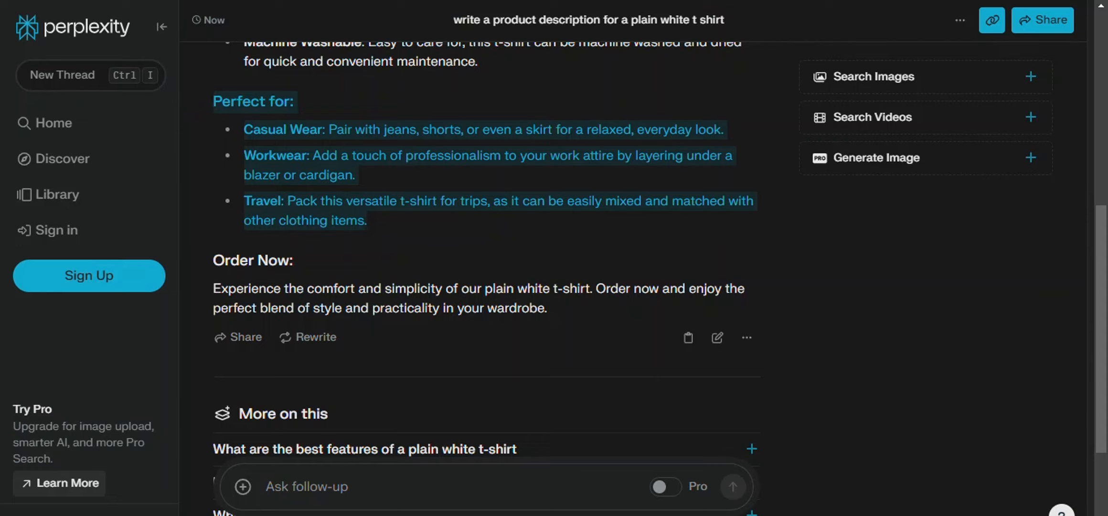
{"action": "key", "text": "ctrl+Tab"}
{"action": "scroll", "coordinate": [455, 286], "scroll_direction": "down", "scroll_amount": 4}
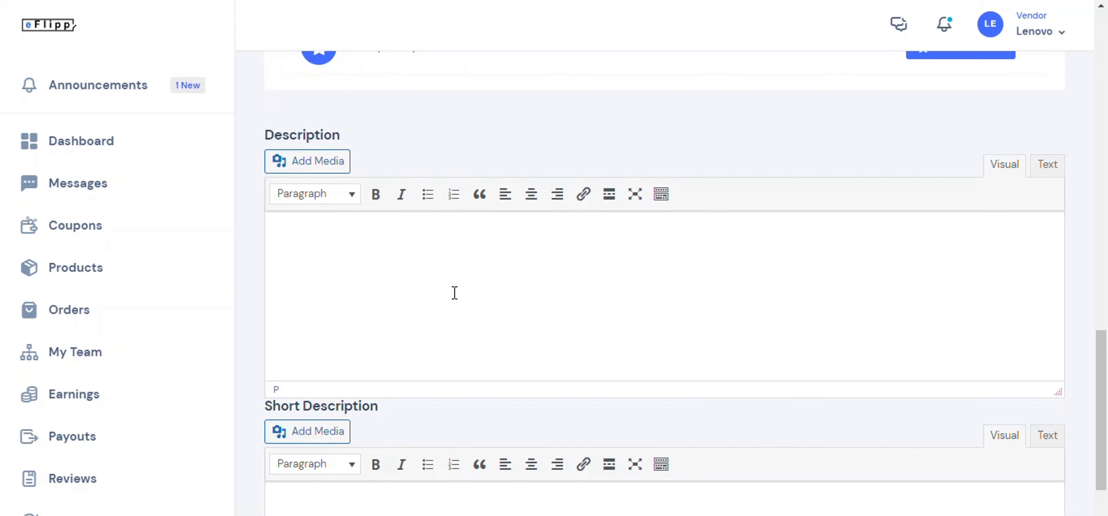
{"action": "left_click", "coordinate": [391, 366]}
{"action": "key", "text": "ctrl+v"}
Copy the "Key Features" section from the Perplexity answer and paste it into the product's main description in eFlipp.
{"action": "scroll", "coordinate": [447, 267], "scroll_direction": "up", "scroll_amount": 5}
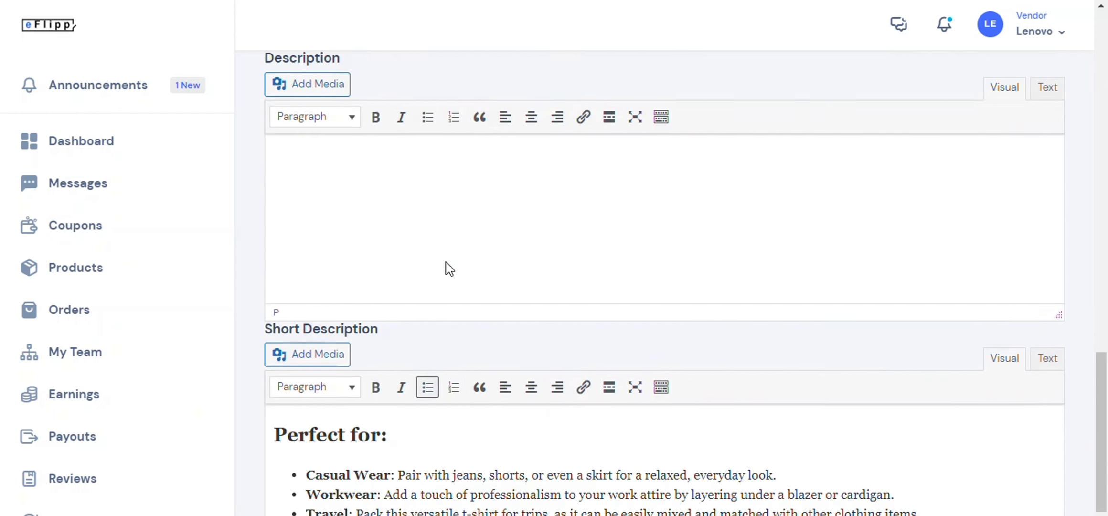
{"action": "left_click", "coordinate": [366, 304]}
{"action": "key", "text": "ctrl+Tab"}
{"action": "scroll", "coordinate": [503, 238], "scroll_direction": "up", "scroll_amount": 5}
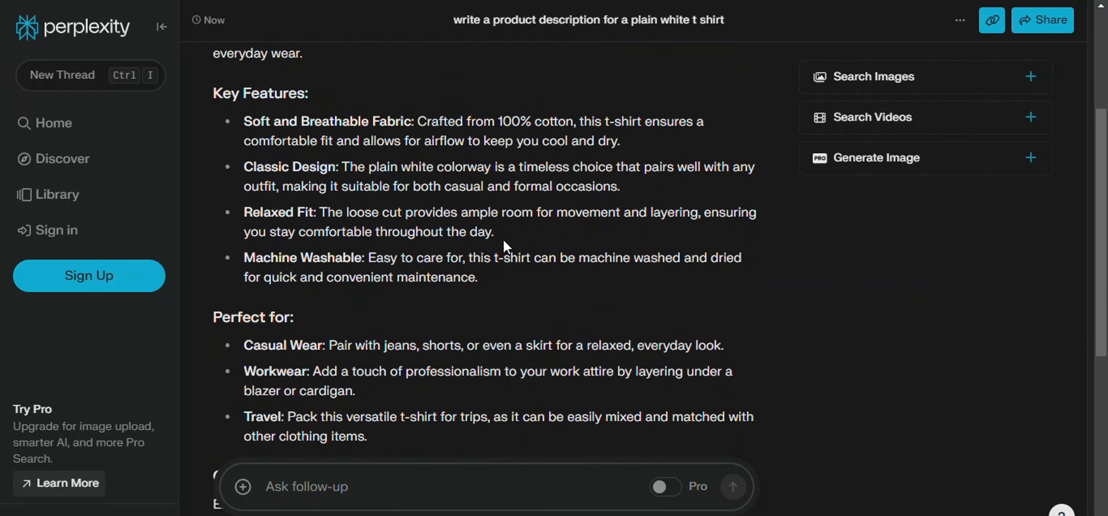
{"action": "left_click_drag", "start_coordinate": [478, 277], "coordinate": [215, 97]}
{"action": "key", "text": "ctrl+c"}
{"action": "key", "text": "ctrl+Tab"}
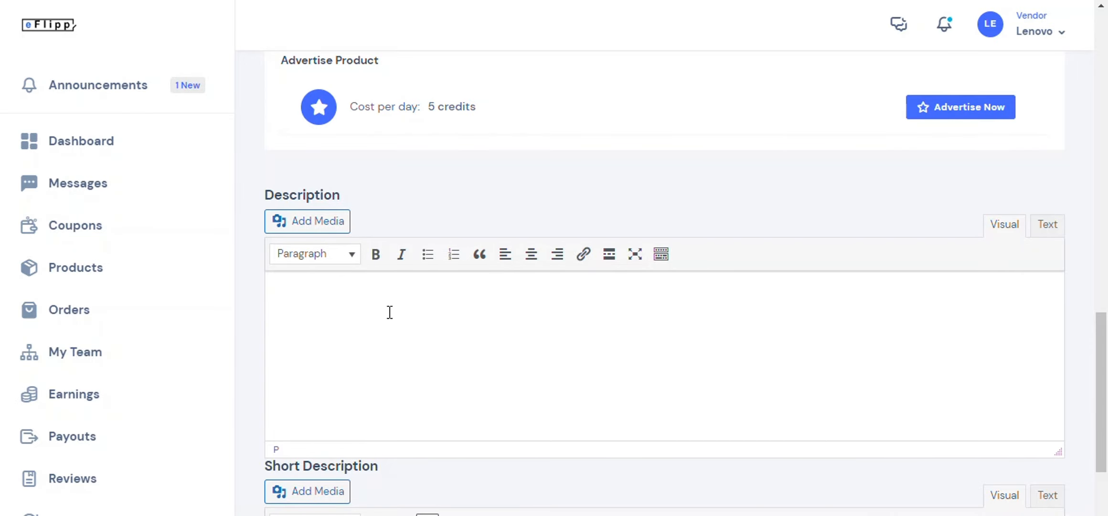
{"action": "key", "text": "ctrl+v"}
{"action": "scroll", "coordinate": [577, 227], "scroll_direction": "down", "scroll_amount": 3}
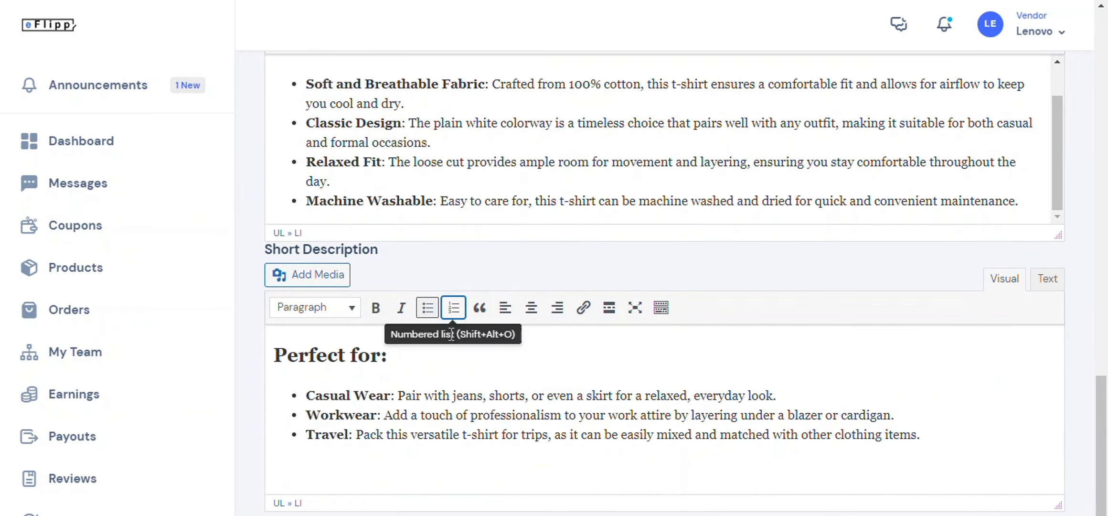
{"action": "scroll", "coordinate": [454, 308], "scroll_direction": "up", "scroll_amount": 3}
{"action": "scroll", "coordinate": [476, 333], "scroll_direction": "up", "scroll_amount": 1}
{"action": "scroll", "coordinate": [542, 299], "scroll_direction": "down", "scroll_amount": 1}
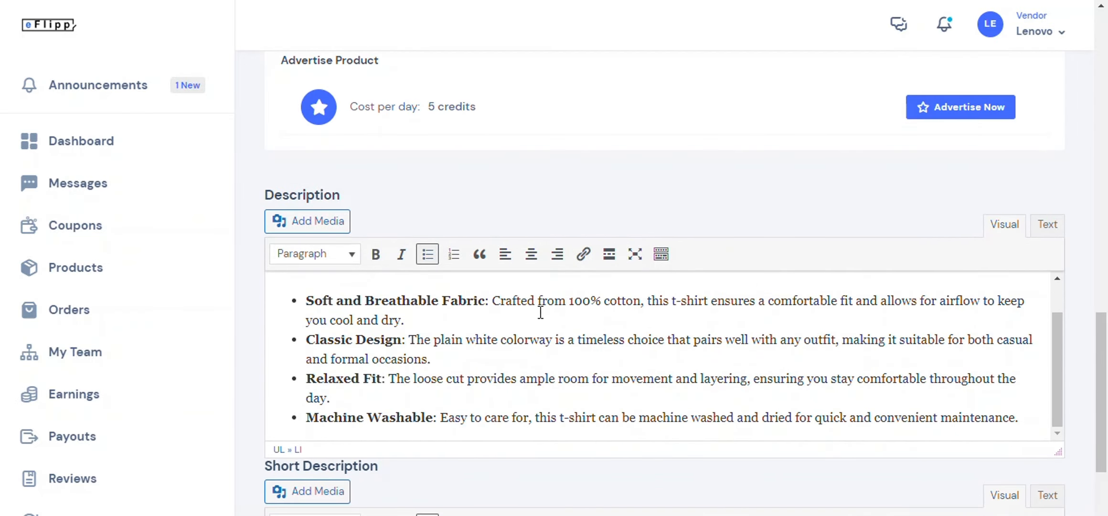
Define a new product attribute named Size with the values XS | S | M | L | XL.
{"action": "scroll", "coordinate": [539, 311], "scroll_direction": "up", "scroll_amount": 15}
{"action": "scroll", "coordinate": [483, 262], "scroll_direction": "up", "scroll_amount": 1}
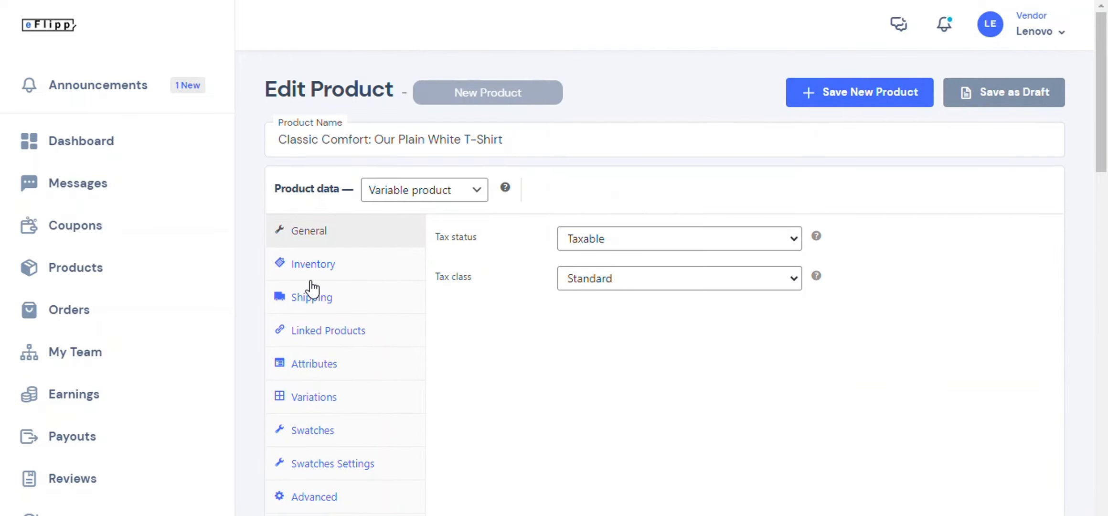
{"action": "left_click", "coordinate": [318, 366]}
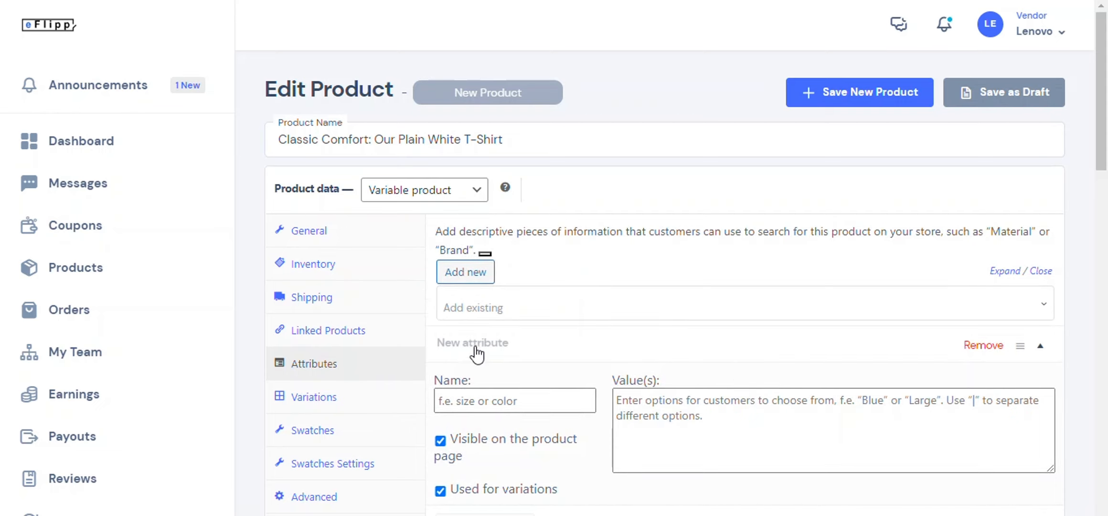
{"action": "scroll", "coordinate": [532, 343], "scroll_direction": "down", "scroll_amount": 5}
{"action": "left_click", "coordinate": [530, 185]}
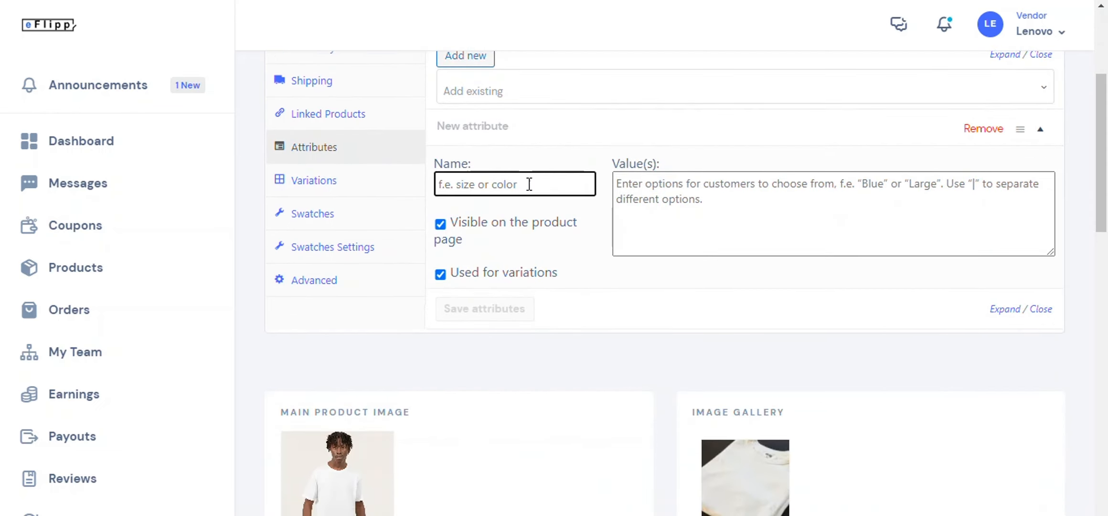
{"action": "type", "text": "Size"}
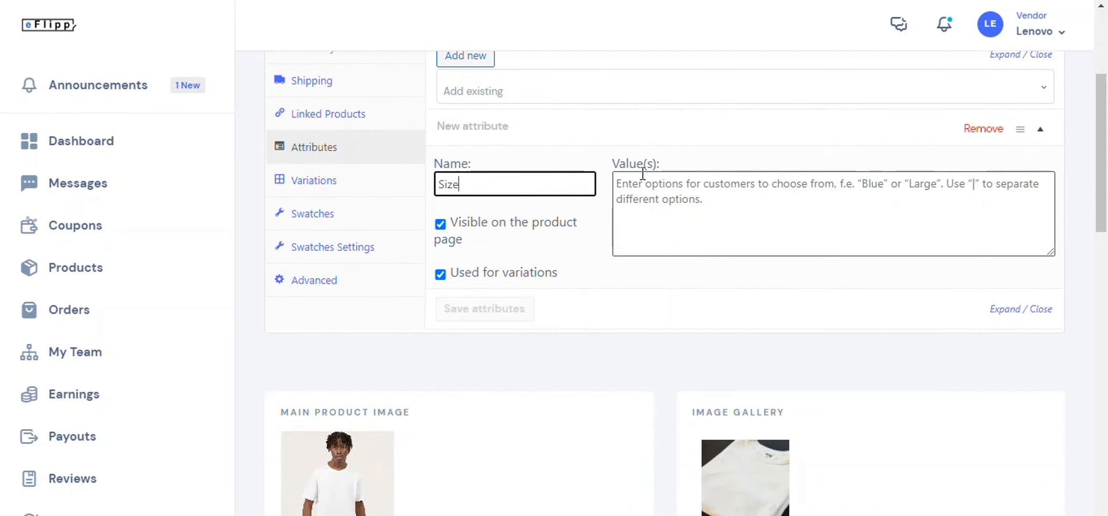
{"action": "left_click", "coordinate": [678, 189]}
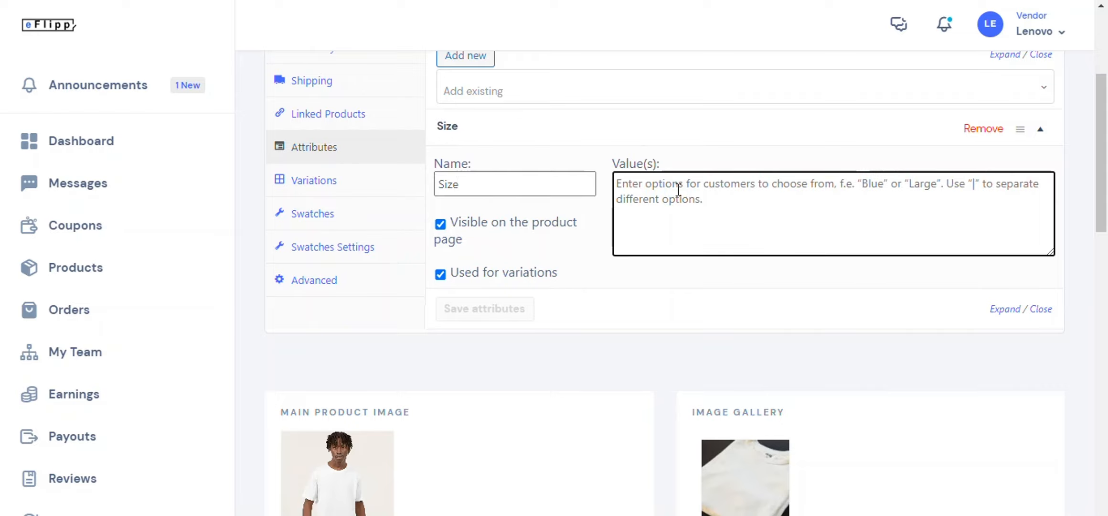
{"action": "type", "text": "XS "}
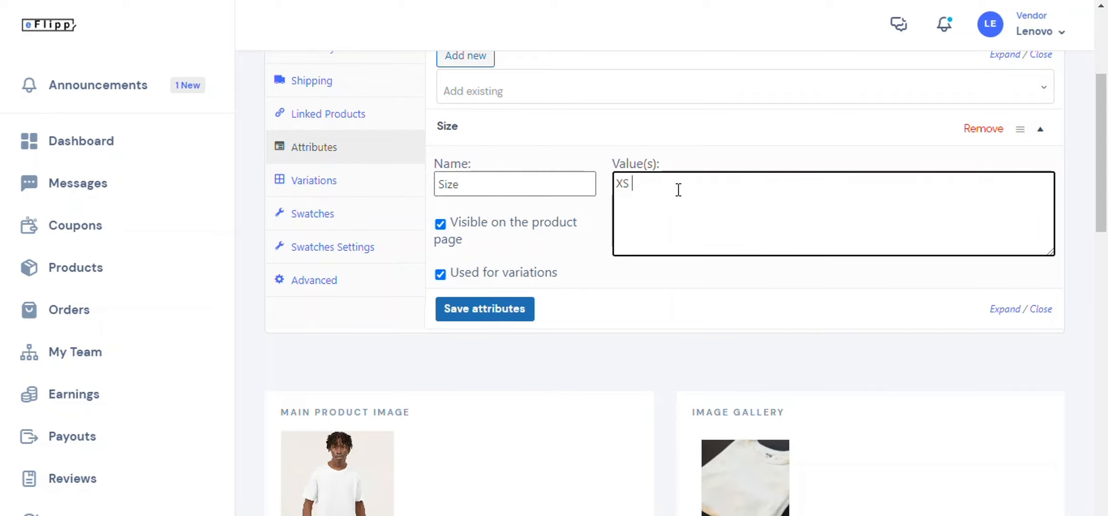
{"action": "type", "text": "| S | M | L | XL"}
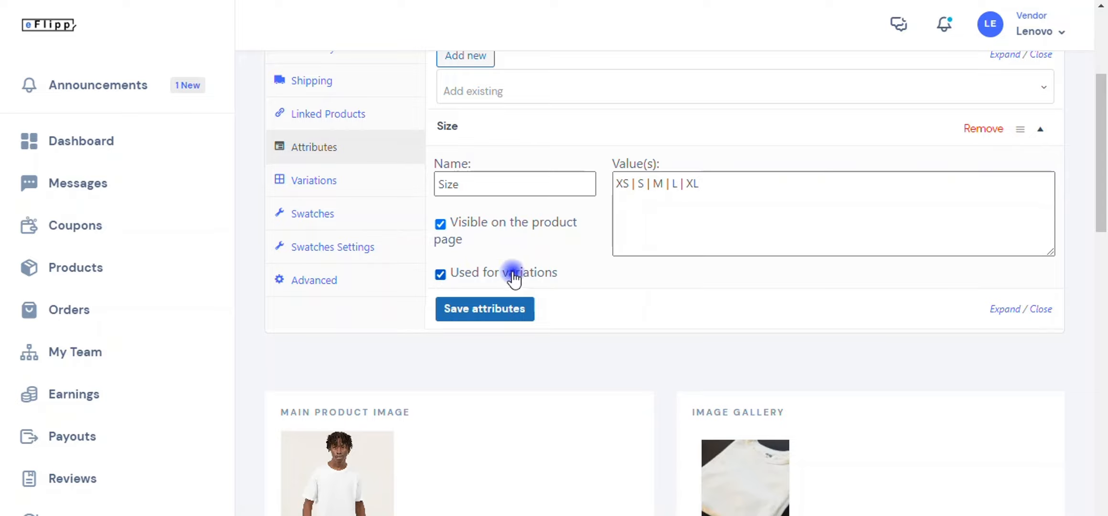
Turn off "Used for variations" for the Size attribute and save the attributes.
{"action": "left_click_drag", "start_coordinate": [566, 279], "coordinate": [502, 284]}
{"action": "left_click", "coordinate": [460, 274]}
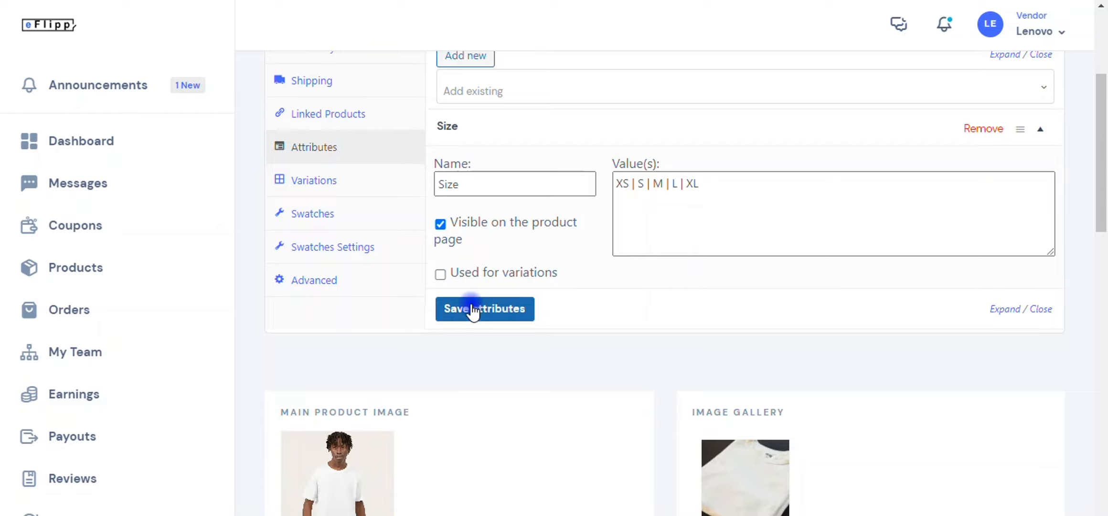
{"action": "left_click", "coordinate": [473, 311]}
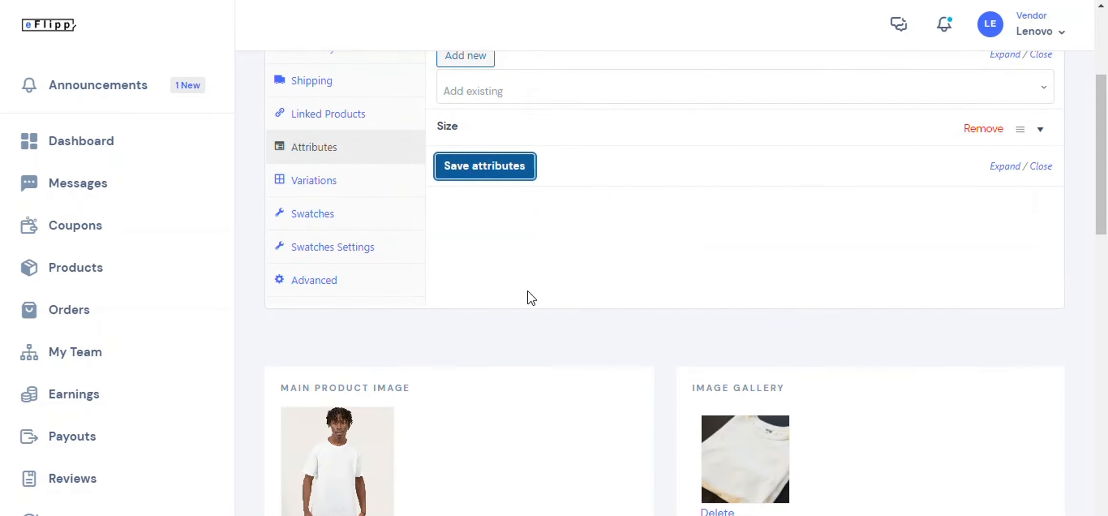
Add a product attribute named Color with the values White | Black and save the attributes.
{"action": "left_click", "coordinate": [474, 280]}
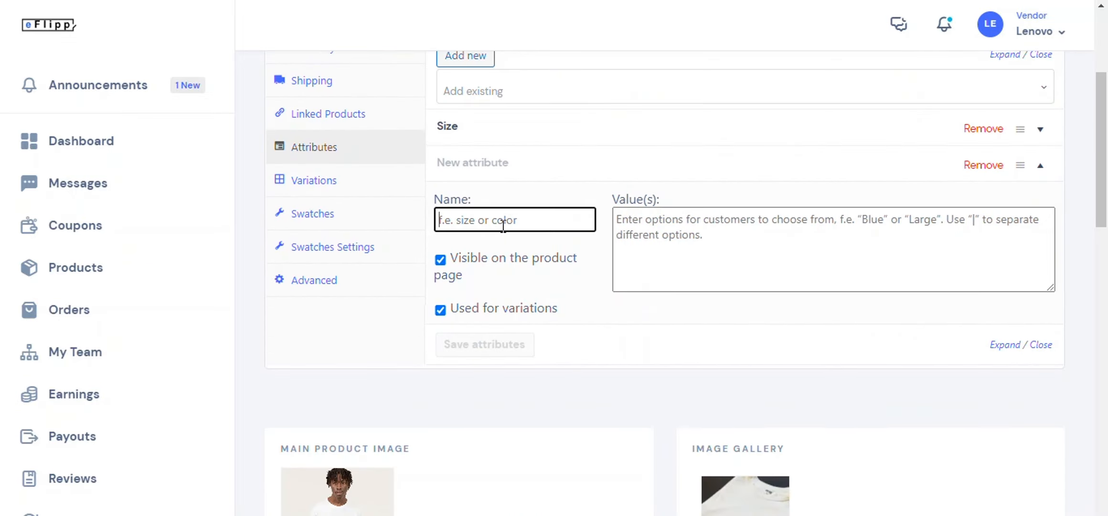
{"action": "type", "text": "Color"}
{"action": "left_click", "coordinate": [659, 240]}
{"action": "type", "text": "Whitw | Bla"}
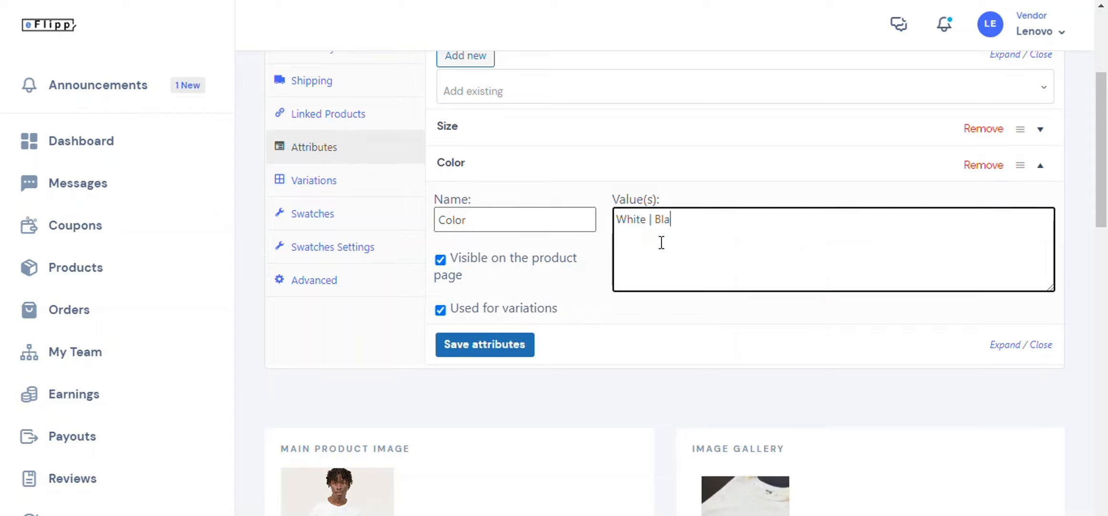
{"action": "type", "text": "ck"}
{"action": "left_click", "coordinate": [497, 344]}
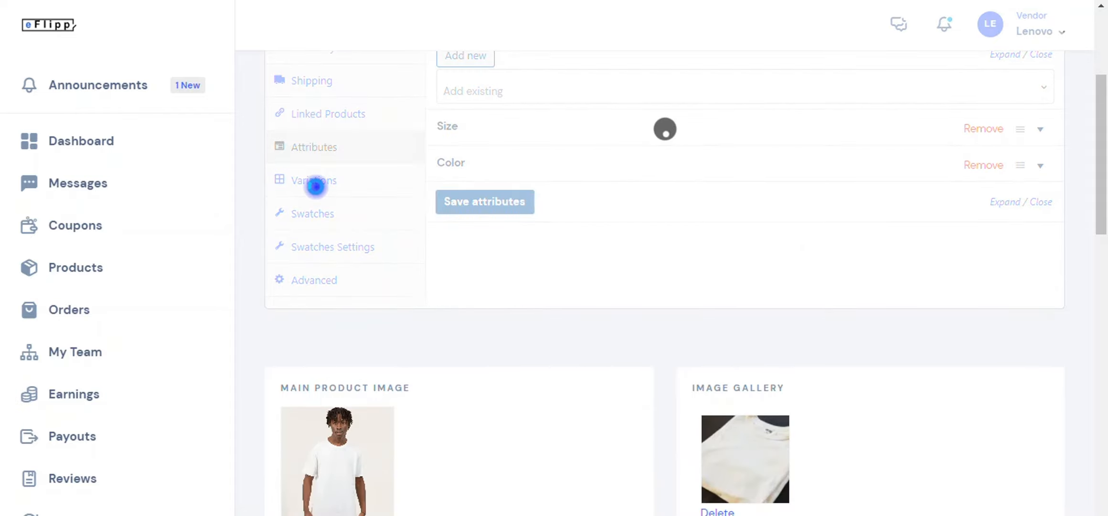
Generate the product's variations from the Color attribute and accept linking all variations.
{"action": "left_click", "coordinate": [317, 191]}
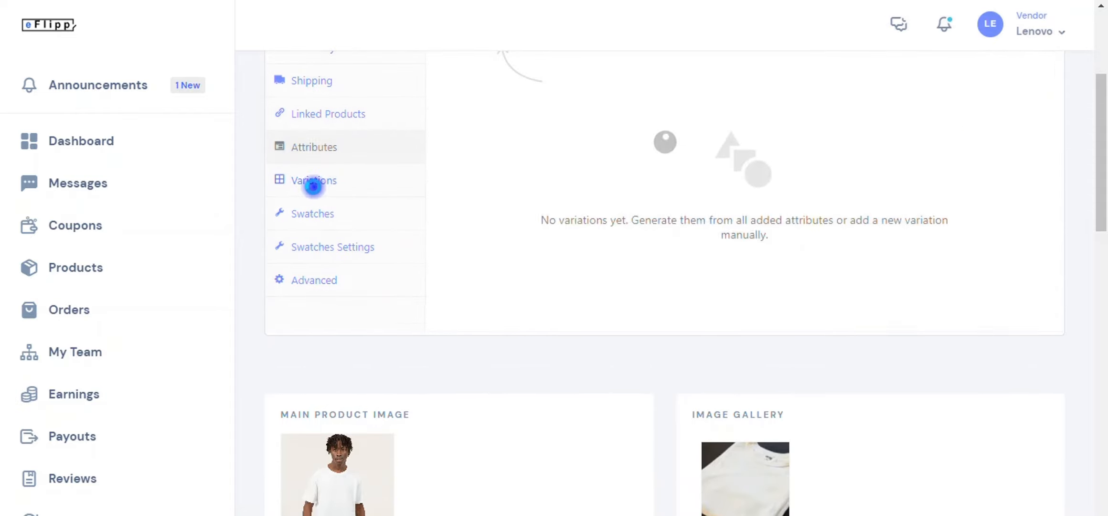
{"action": "scroll", "coordinate": [571, 263], "scroll_direction": "up", "scroll_amount": 5}
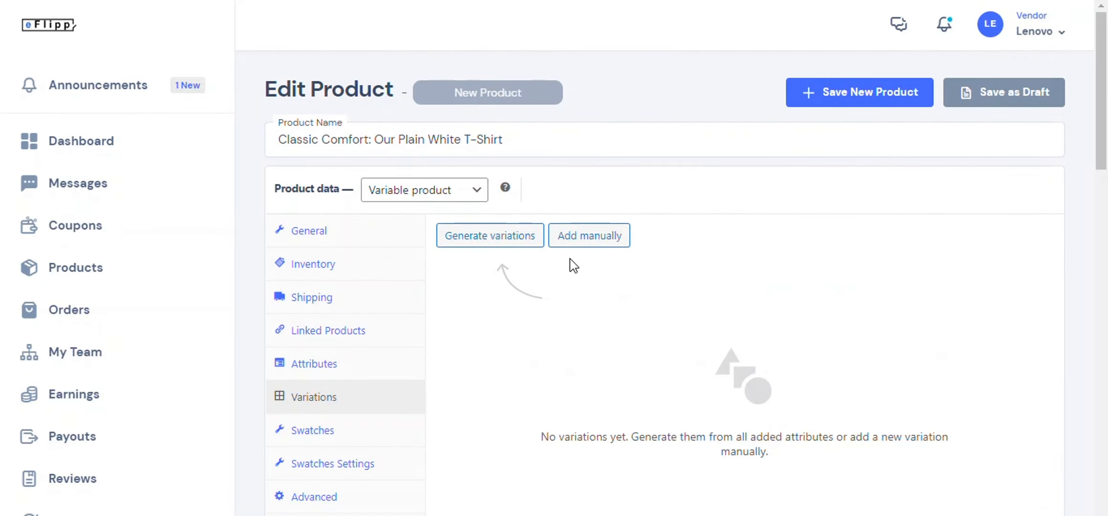
{"action": "left_click", "coordinate": [507, 241]}
{"action": "left_click", "coordinate": [625, 114]}
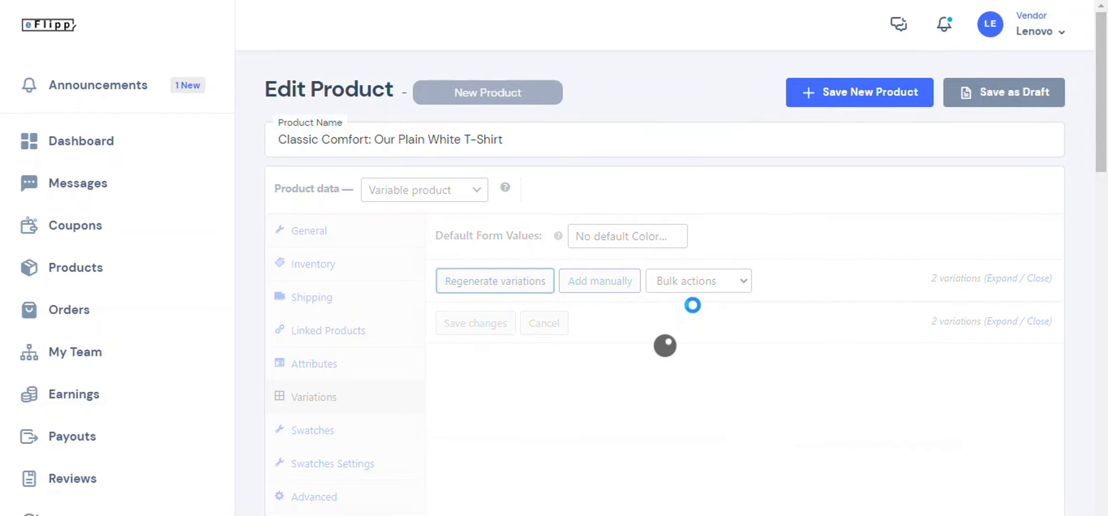
{"action": "scroll", "coordinate": [695, 304], "scroll_direction": "down", "scroll_amount": 5}
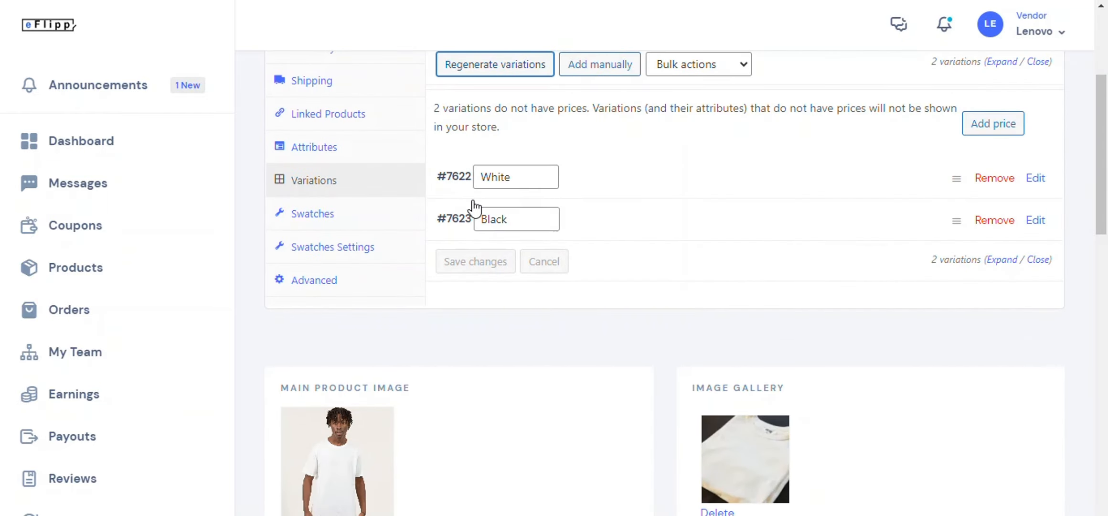
Turn on "Used for variations" for the Size attribute and save the attributes.
{"action": "scroll", "coordinate": [634, 220], "scroll_direction": "up", "scroll_amount": 4}
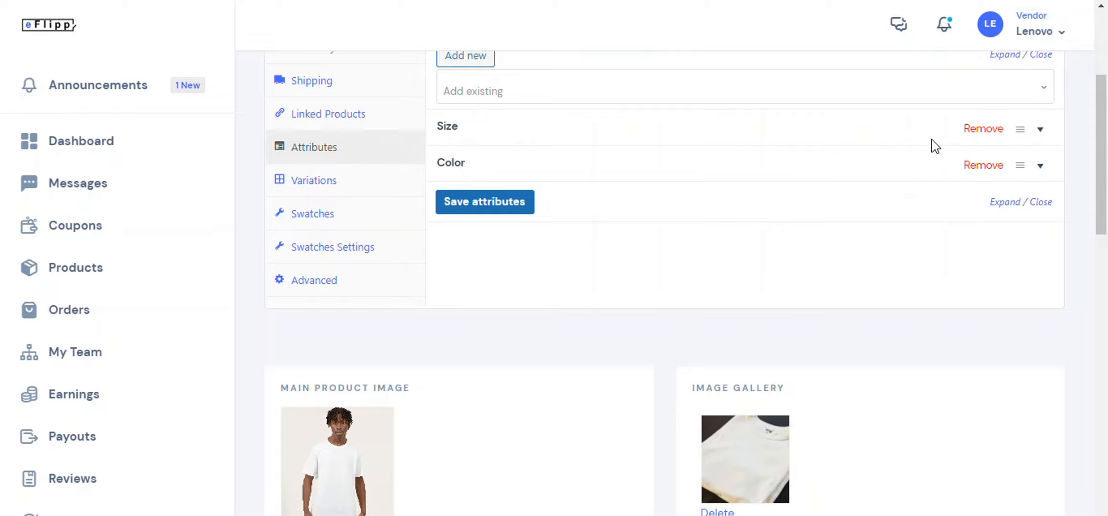
{"action": "left_click", "coordinate": [1037, 128]}
{"action": "left_click", "coordinate": [441, 274]}
{"action": "left_click", "coordinate": [469, 348]}
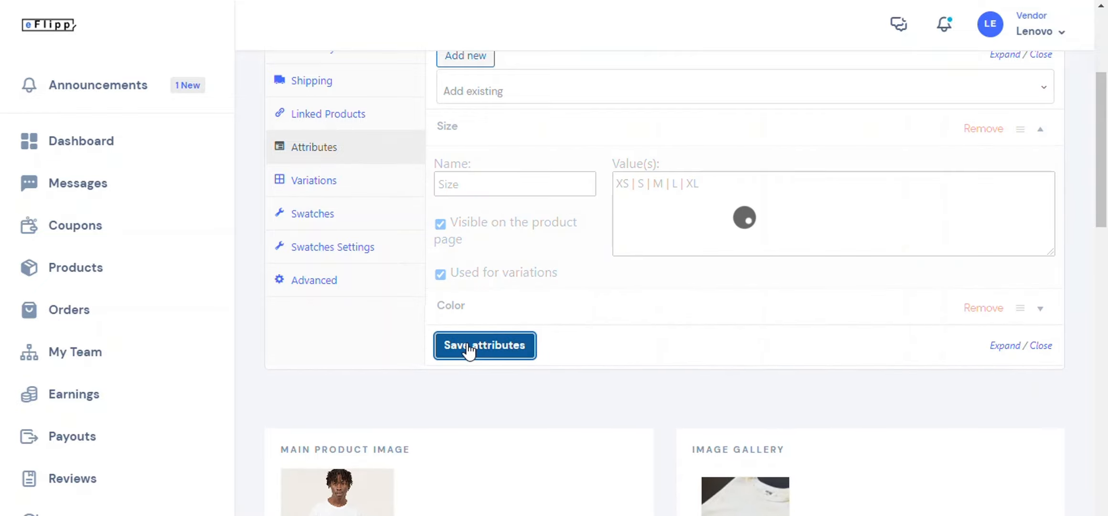
Generate the variations again for every combination of Size and Color, accepting the confirmation.
{"action": "scroll", "coordinate": [535, 266], "scroll_direction": "up", "scroll_amount": 5}
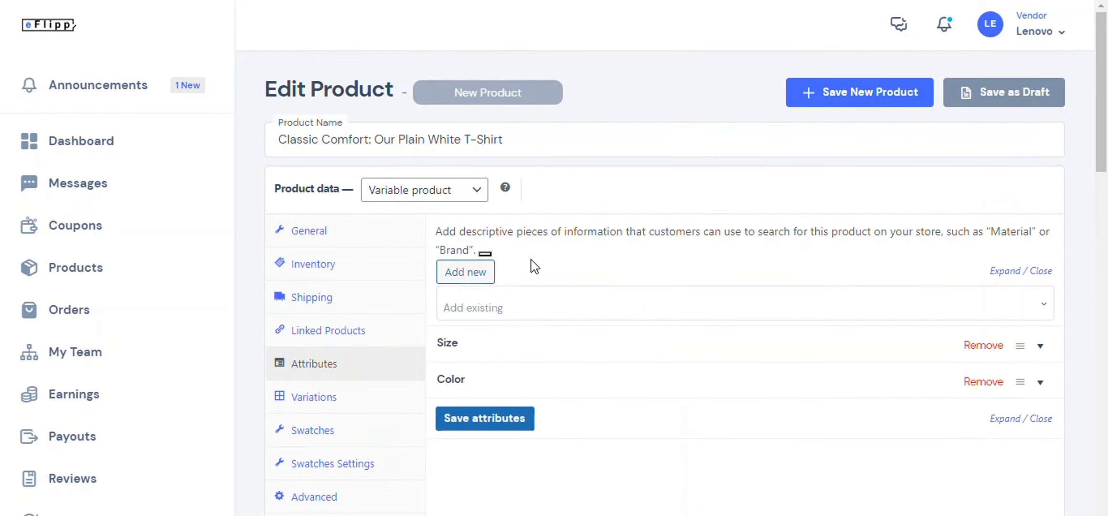
{"action": "left_click", "coordinate": [313, 397]}
{"action": "left_click", "coordinate": [510, 286]}
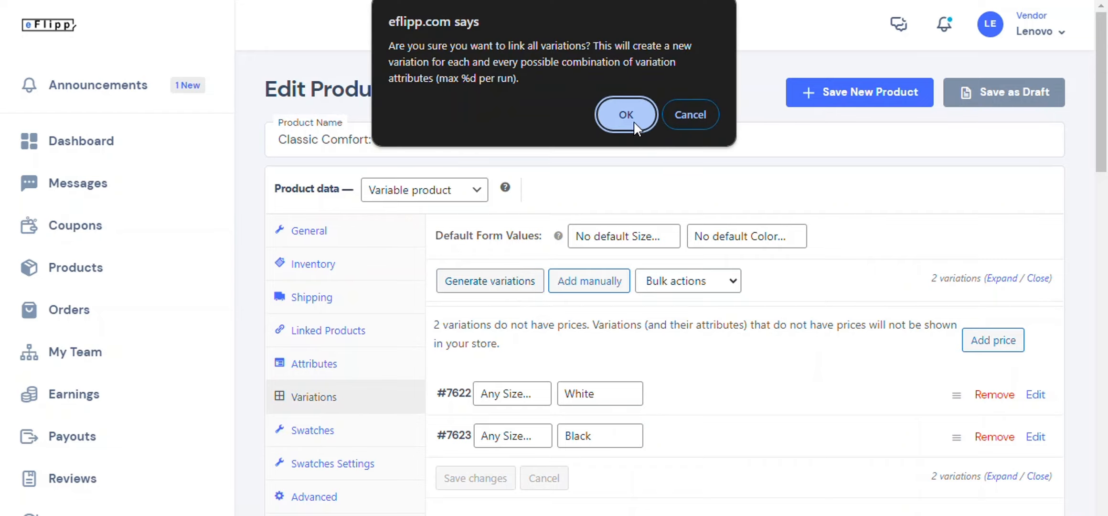
{"action": "left_click", "coordinate": [626, 115]}
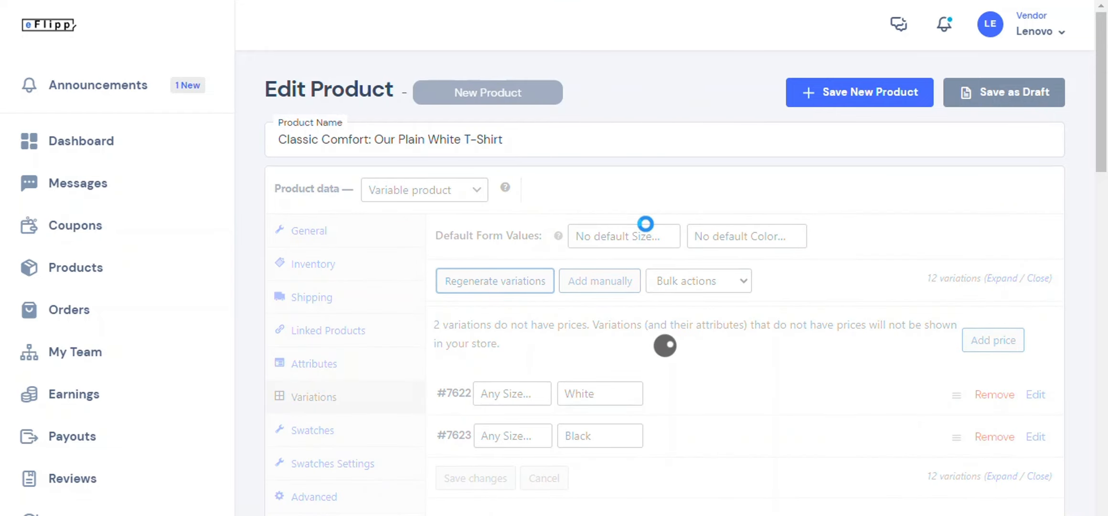
{"action": "scroll", "coordinate": [647, 228], "scroll_direction": "down", "scroll_amount": 5}
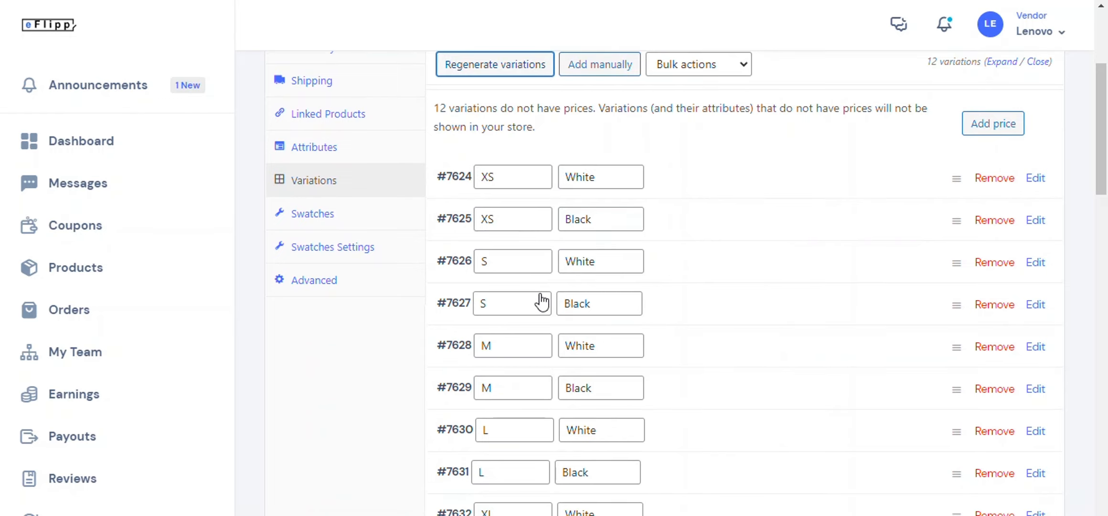
Add a price of R199 to all variations that have no price.
{"action": "scroll", "coordinate": [539, 299], "scroll_direction": "down", "scroll_amount": 5}
{"action": "scroll", "coordinate": [524, 189], "scroll_direction": "up", "scroll_amount": 5}
{"action": "left_click", "coordinate": [982, 125]}
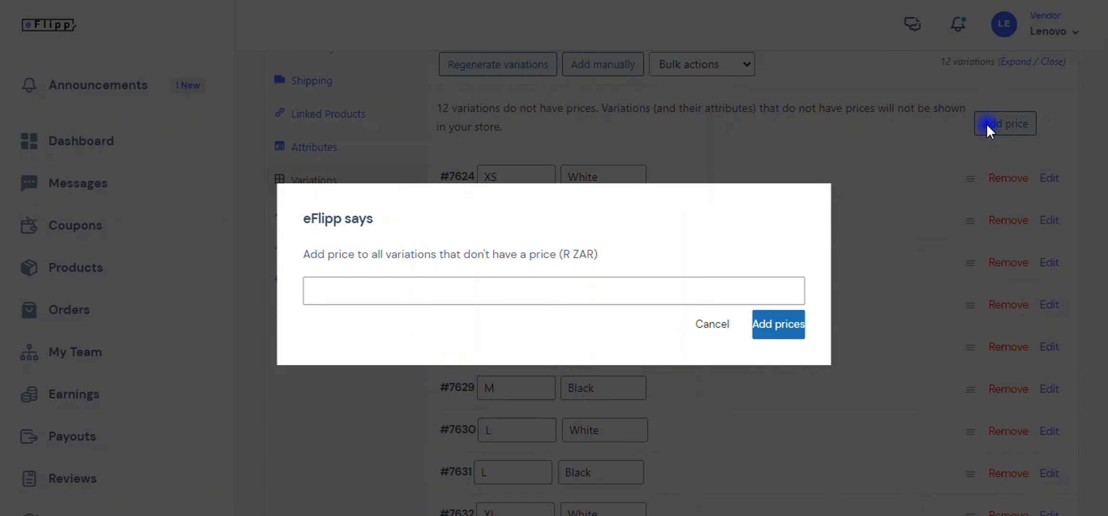
{"action": "left_click", "coordinate": [540, 290]}
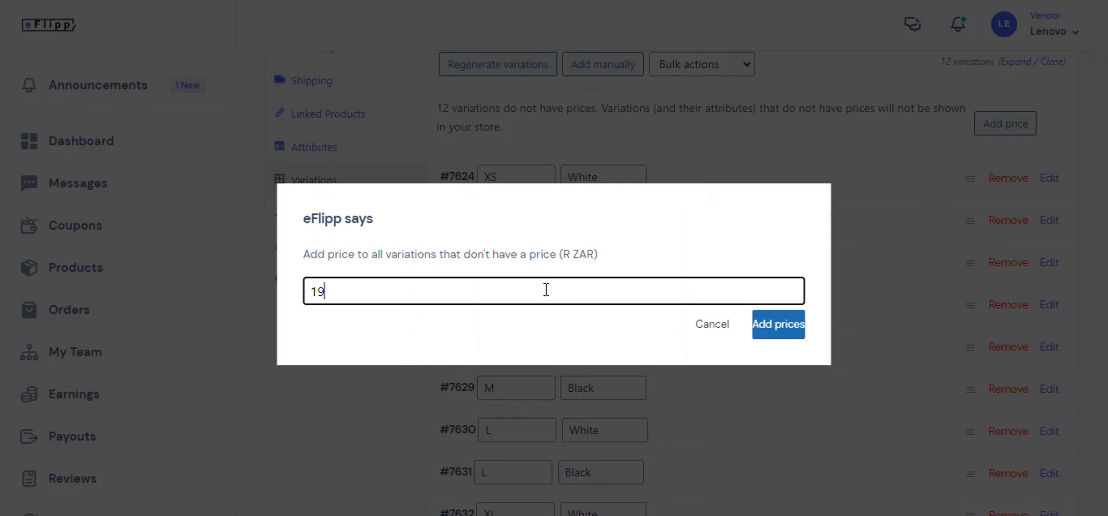
{"action": "left_click", "coordinate": [792, 327]}
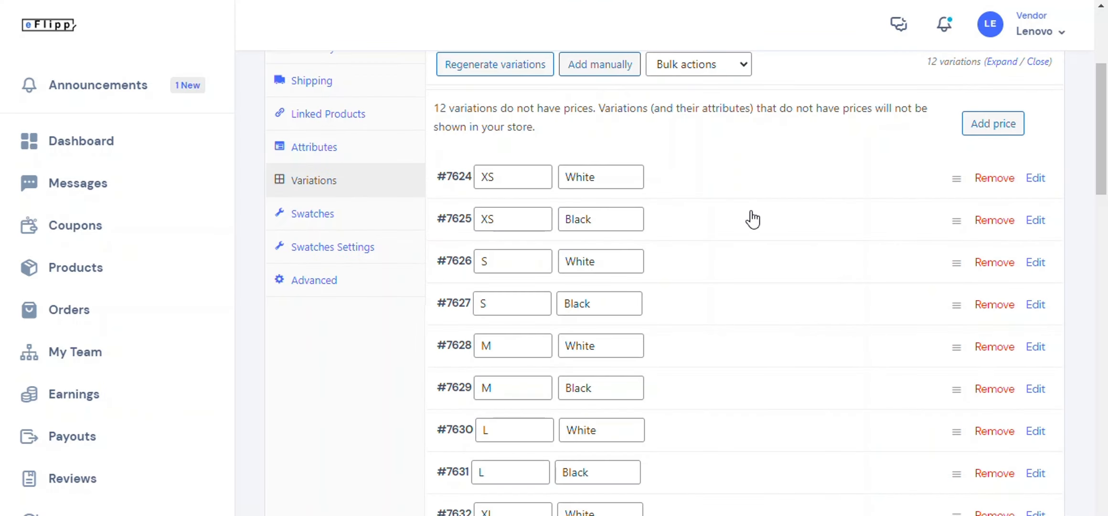
Open the settings of the XS White variation for editing.
{"action": "scroll", "coordinate": [812, 263], "scroll_direction": "up", "scroll_amount": 5}
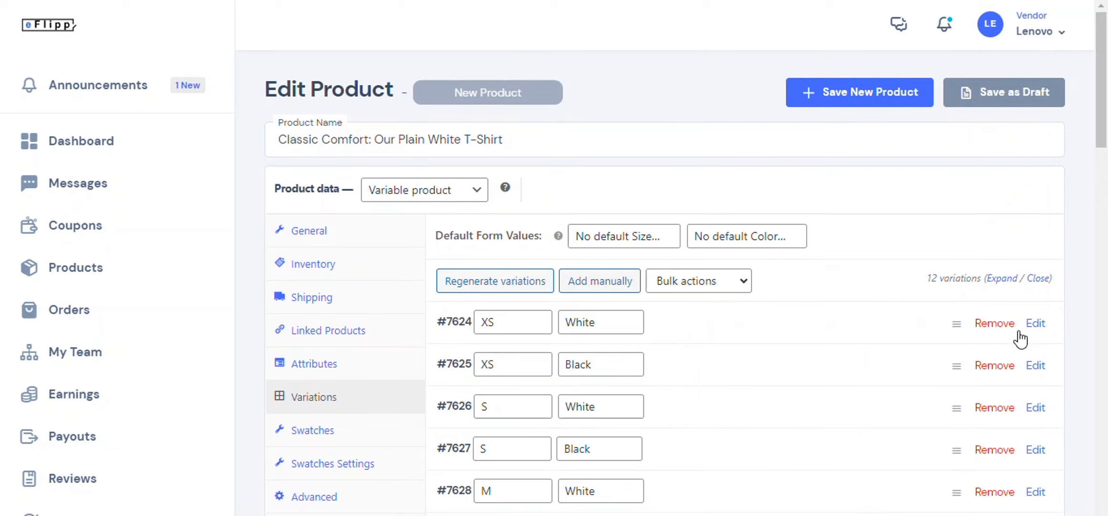
{"action": "left_click", "coordinate": [1035, 323]}
{"action": "scroll", "coordinate": [812, 267], "scroll_direction": "down", "scroll_amount": 5}
{"action": "mouse_move", "coordinate": [636, 221]}
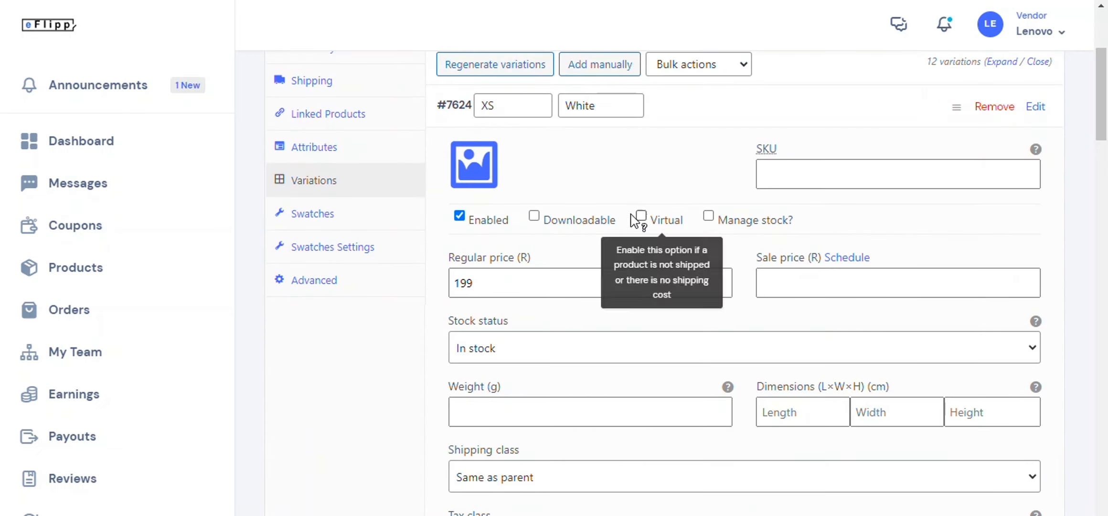
Try stock management on the XS White variation with a stock quantity of 5, and turn it off again.
{"action": "left_click", "coordinate": [710, 216]}
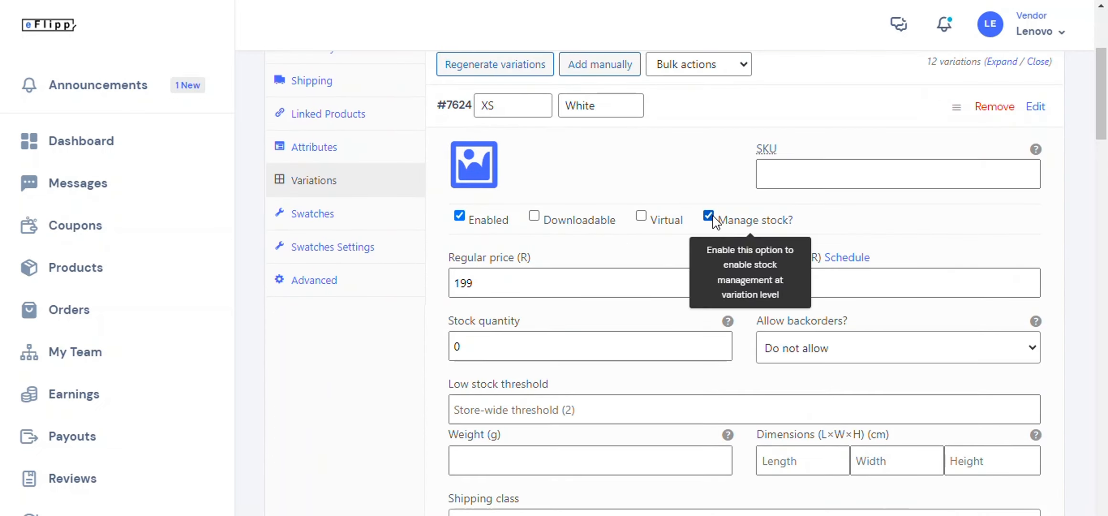
{"action": "left_click", "coordinate": [515, 354]}
{"action": "left_click_drag", "start_coordinate": [559, 321], "coordinate": [448, 324]}
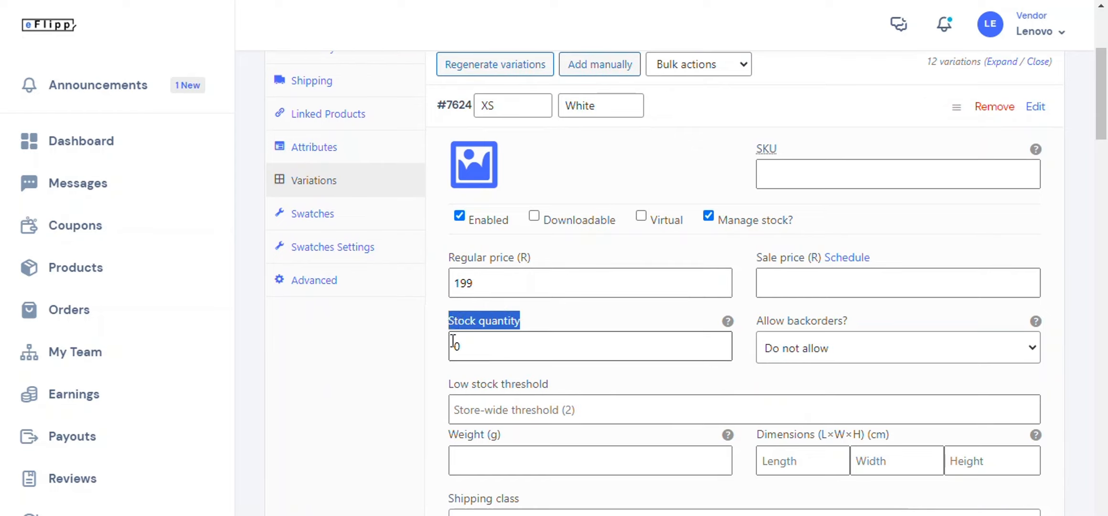
{"action": "left_click", "coordinate": [456, 343]}
{"action": "key", "text": "BackSpace"}
{"action": "type", "text": "5"}
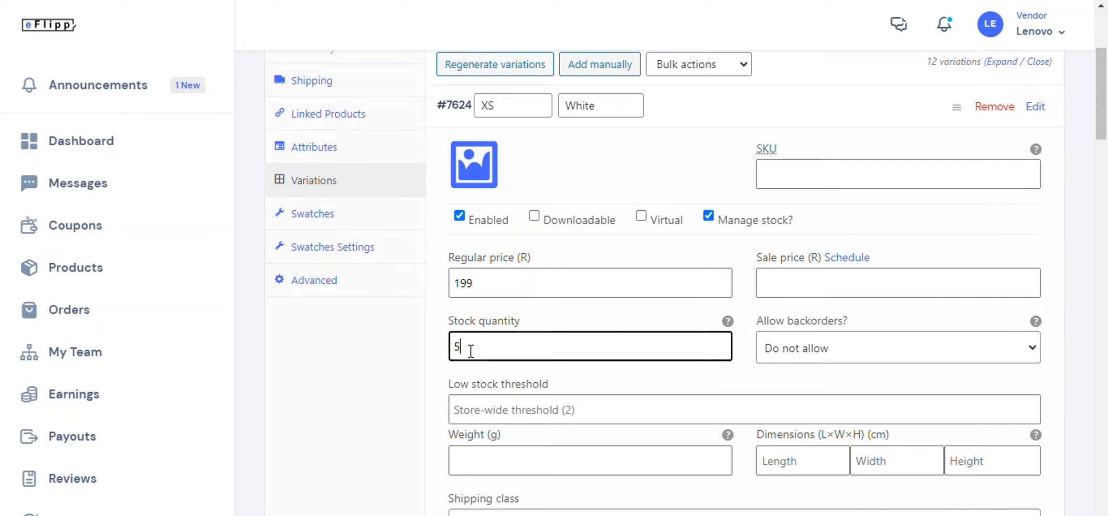
{"action": "left_click", "coordinate": [709, 217]}
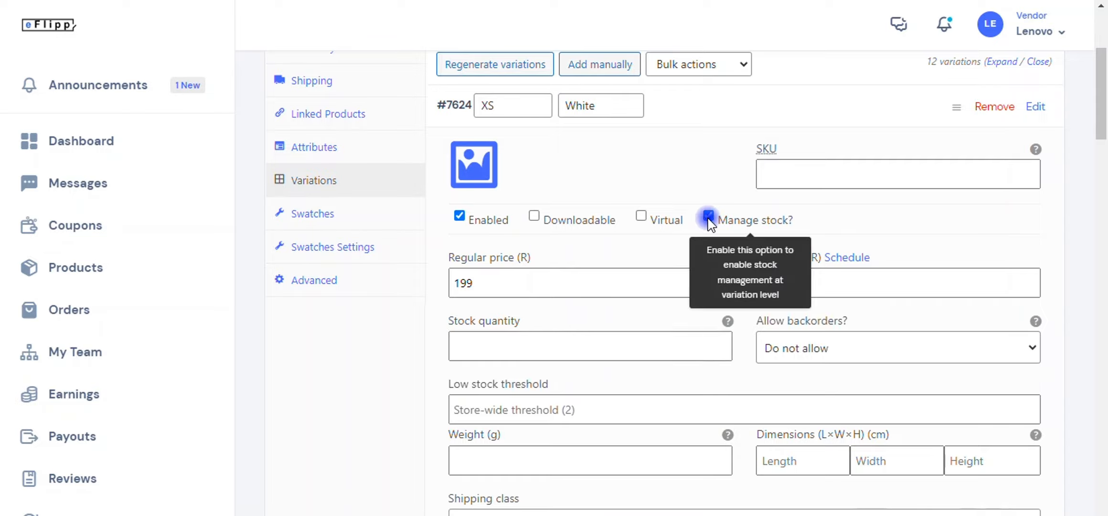
Examine the sale price field and the stock status options of the XS White variation.
{"action": "scroll", "coordinate": [736, 315], "scroll_direction": "down", "scroll_amount": 5}
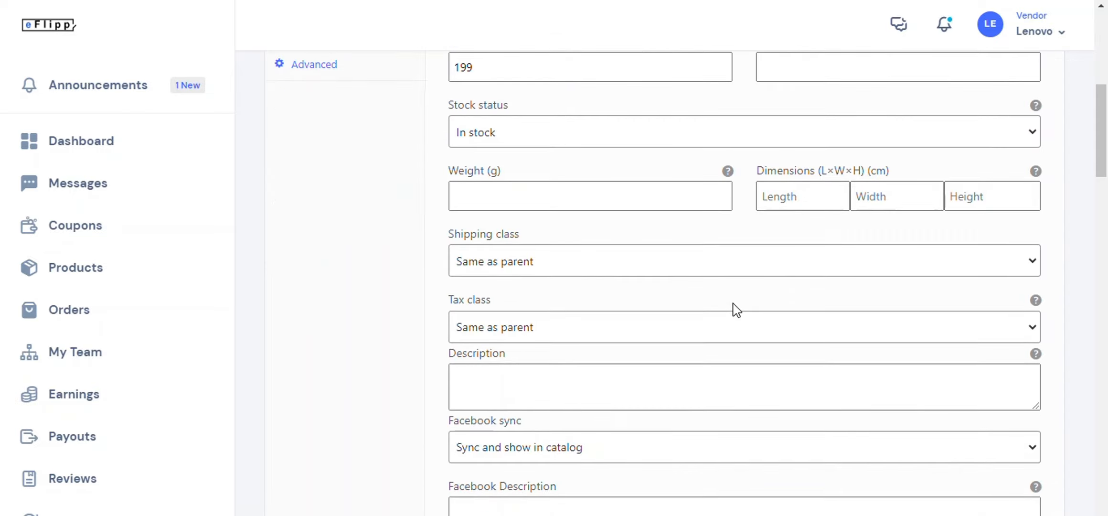
{"action": "scroll", "coordinate": [736, 313], "scroll_direction": "up", "scroll_amount": 5}
{"action": "left_click", "coordinate": [797, 271]}
{"action": "left_click_drag", "start_coordinate": [760, 260], "coordinate": [793, 304]}
{"action": "left_click", "coordinate": [792, 284]}
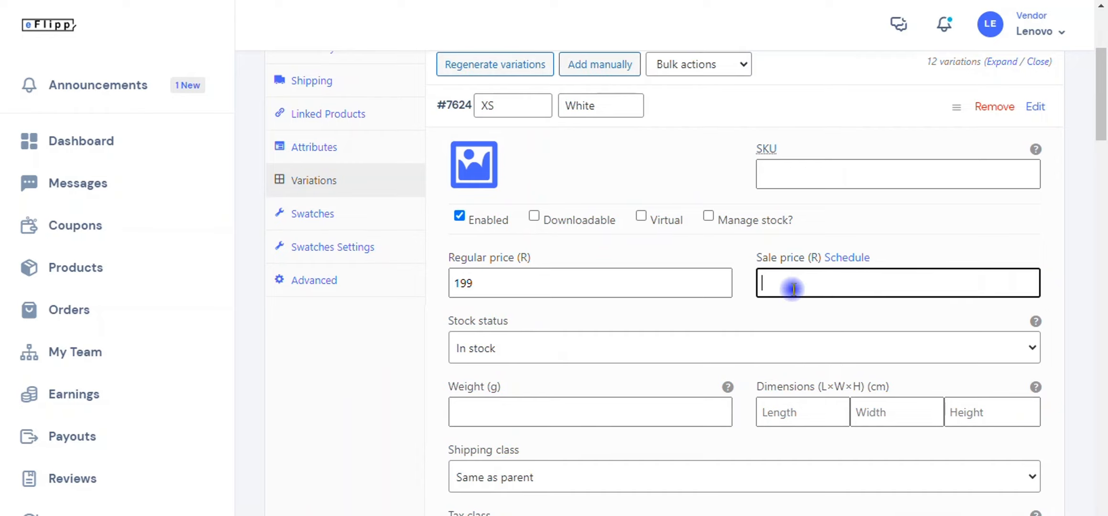
{"action": "left_click", "coordinate": [725, 350]}
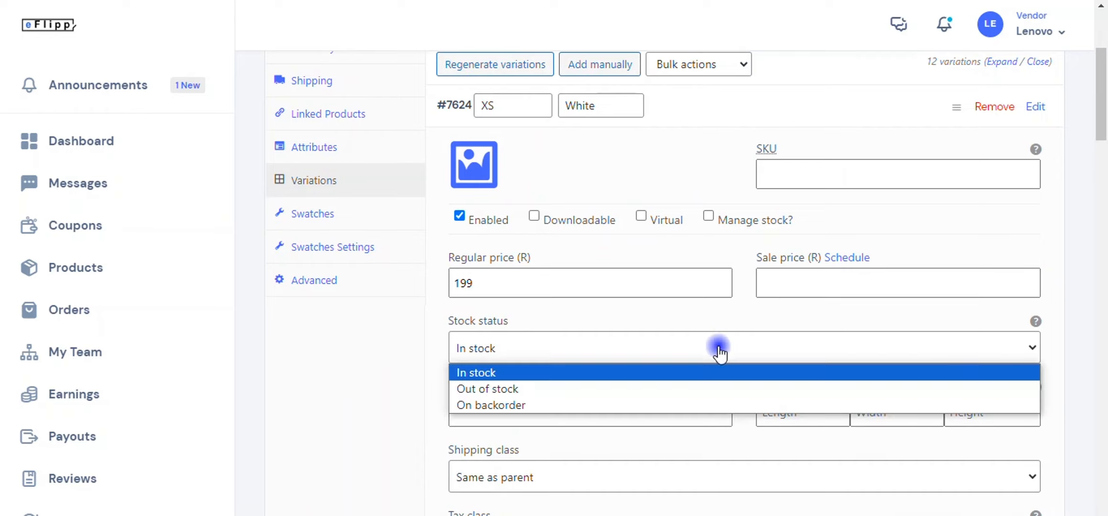
{"action": "left_click", "coordinate": [595, 353]}
Review the shipping class, tax class, description and Facebook settings of the XS White variation.
{"action": "scroll", "coordinate": [648, 322], "scroll_direction": "down", "scroll_amount": 4}
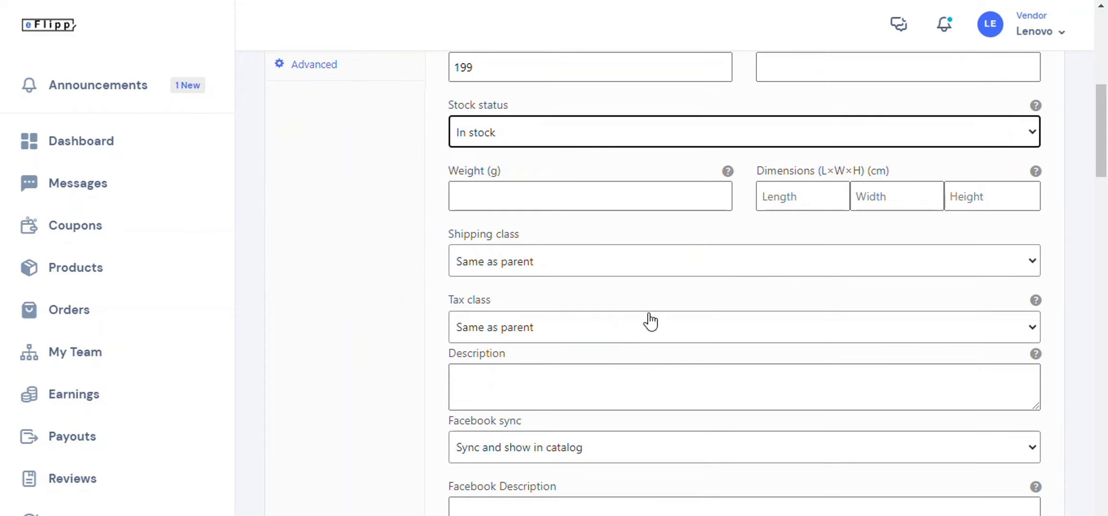
{"action": "left_click", "coordinate": [612, 264]}
{"action": "left_click", "coordinate": [614, 284]}
{"action": "scroll", "coordinate": [577, 249], "scroll_direction": "down", "scroll_amount": 4}
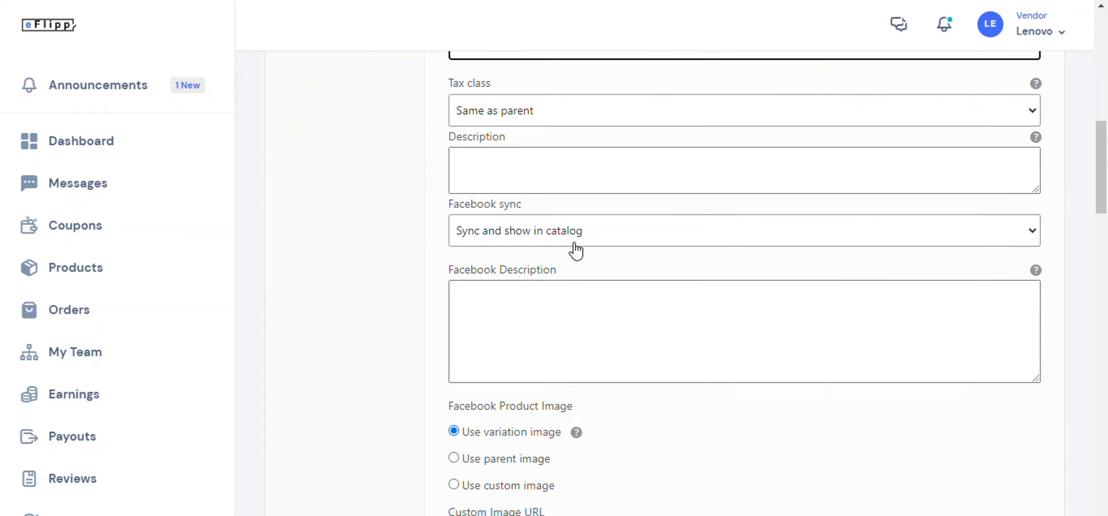
{"action": "scroll", "coordinate": [636, 289], "scroll_direction": "down", "scroll_amount": 4}
{"action": "scroll", "coordinate": [636, 289], "scroll_direction": "up", "scroll_amount": 12}
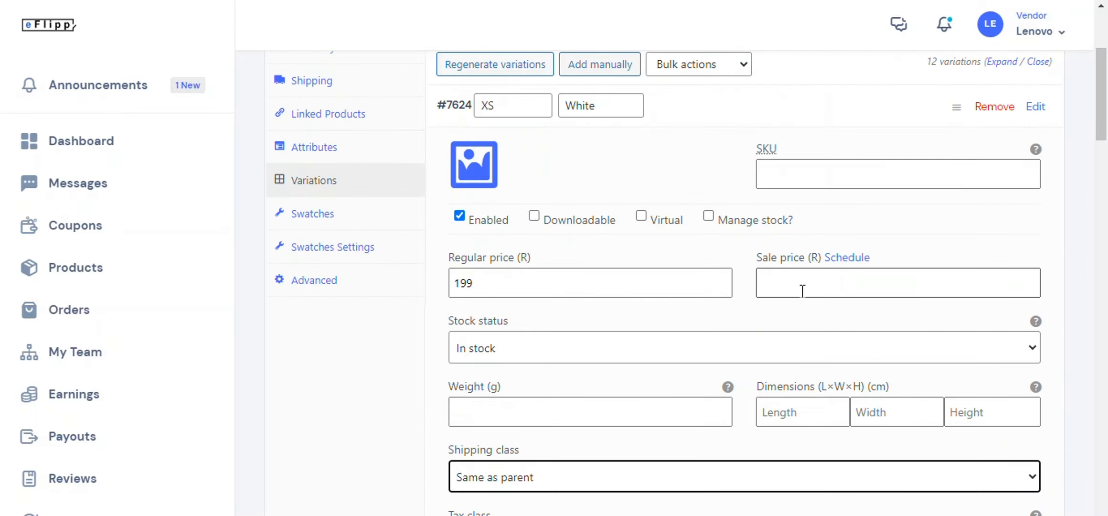
{"action": "scroll", "coordinate": [583, 336], "scroll_direction": "down", "scroll_amount": 4}
{"action": "scroll", "coordinate": [582, 337], "scroll_direction": "up", "scroll_amount": 4}
Set the folded white T-shirt photo from the media library as the XS White variation's image.
{"action": "left_click", "coordinate": [473, 165]}
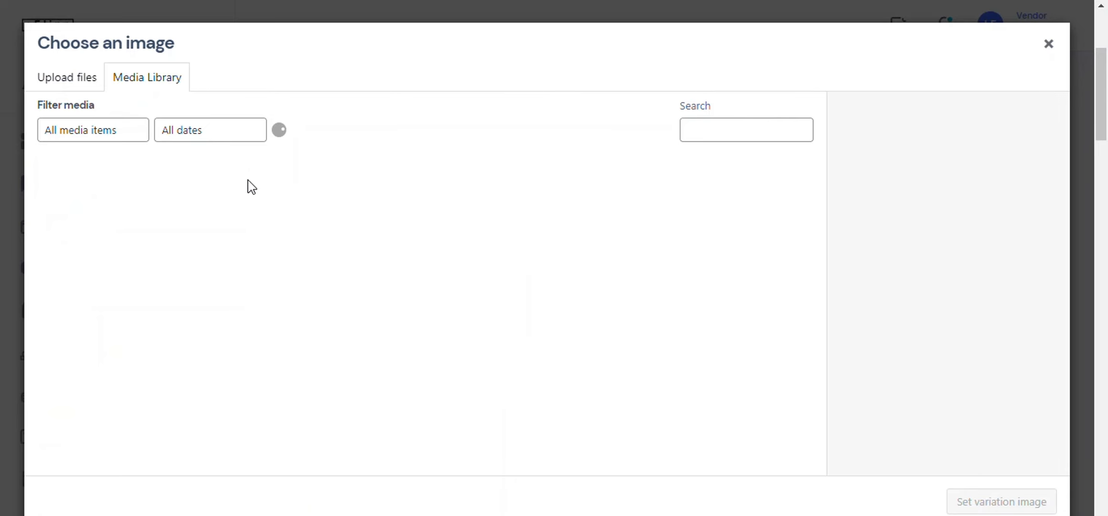
{"action": "left_click", "coordinate": [223, 194]}
{"action": "left_click", "coordinate": [1002, 501]}
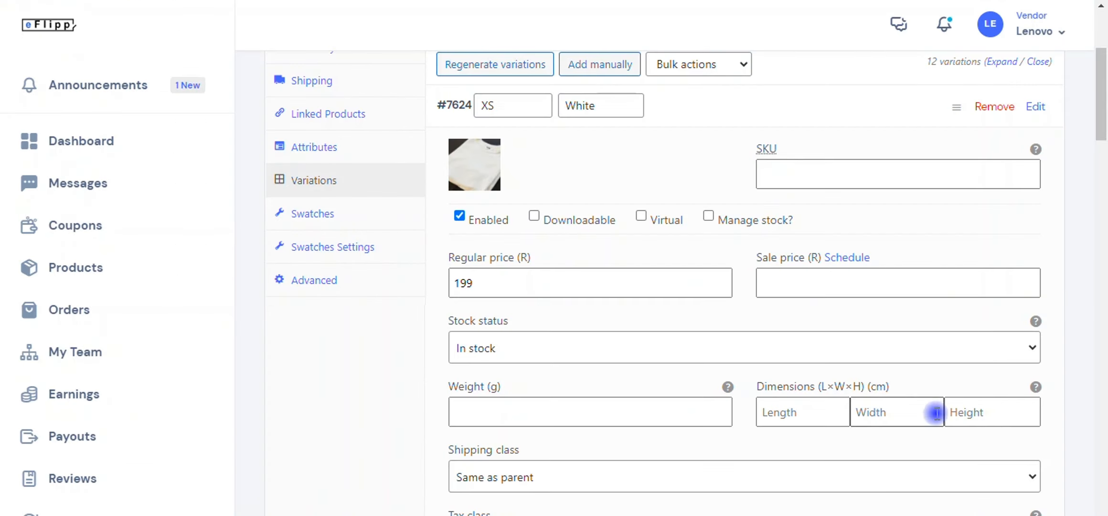
In the product's inventory settings, turn stock quantity tracking on and back off, and limit purchases to 1 item per order.
{"action": "scroll", "coordinate": [672, 333], "scroll_direction": "up", "scroll_amount": 5}
{"action": "scroll", "coordinate": [931, 327], "scroll_direction": "down", "scroll_amount": 15}
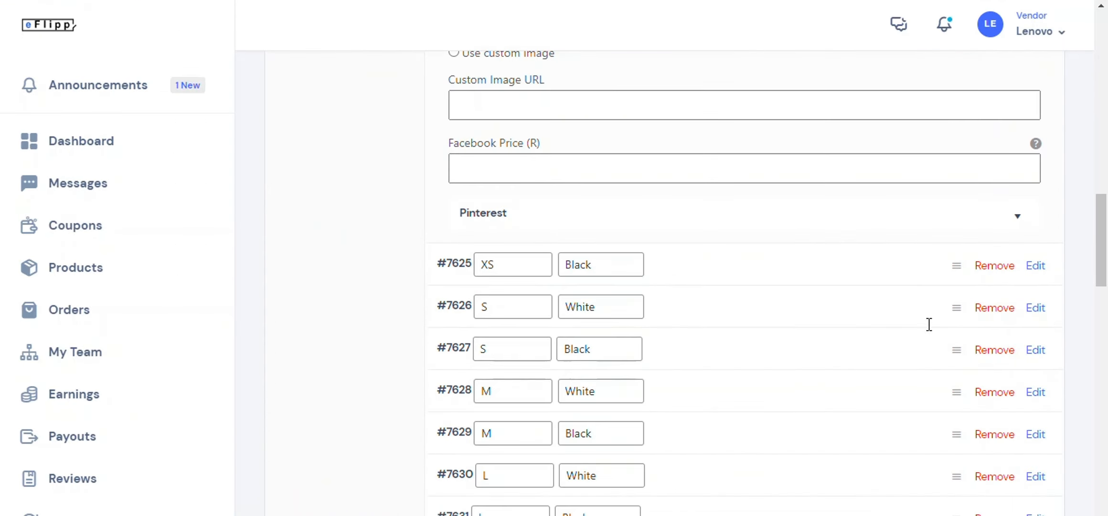
{"action": "scroll", "coordinate": [883, 330], "scroll_direction": "down", "scroll_amount": 3}
{"action": "left_click", "coordinate": [473, 292]}
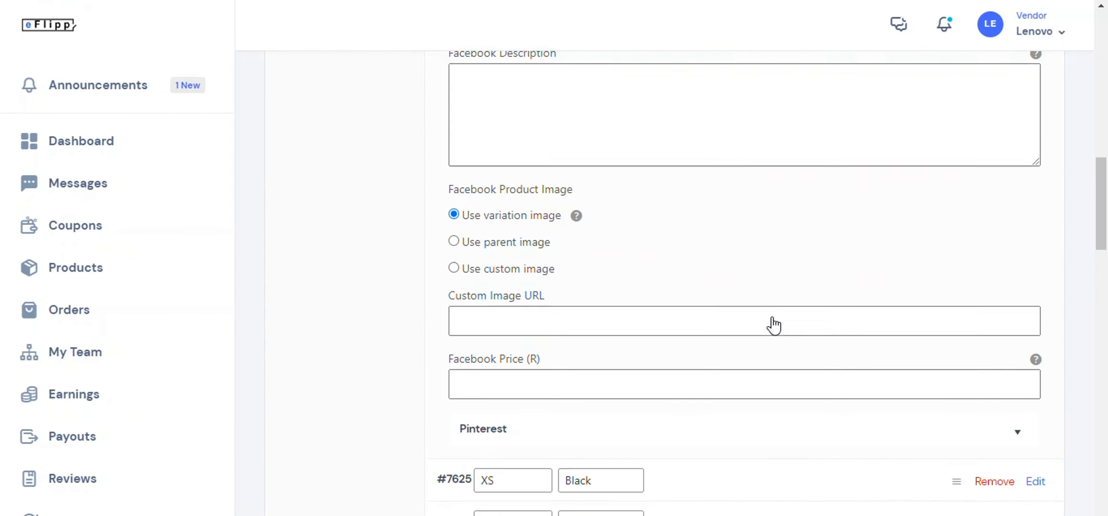
{"action": "left_click", "coordinate": [327, 272]}
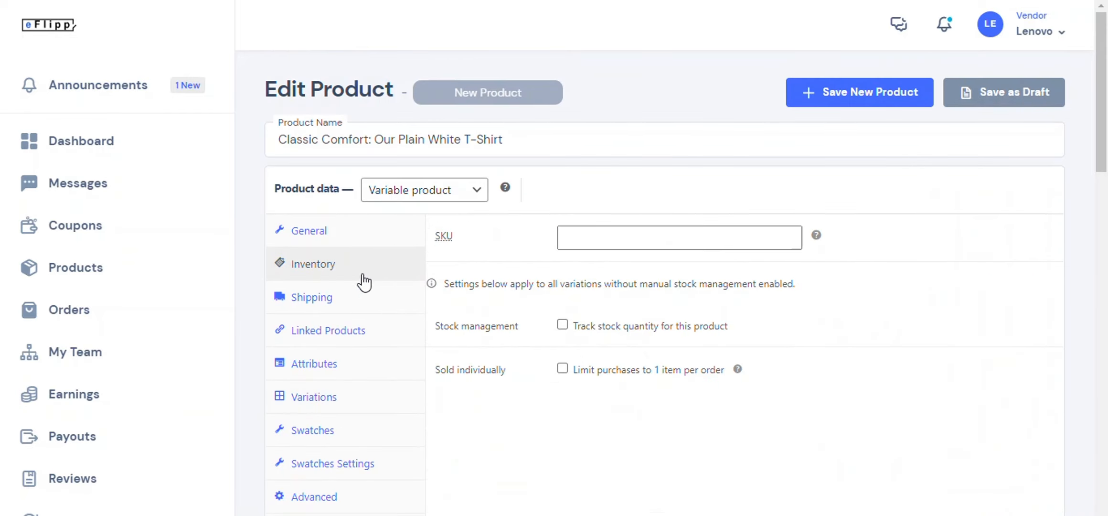
{"action": "left_click", "coordinate": [562, 326]}
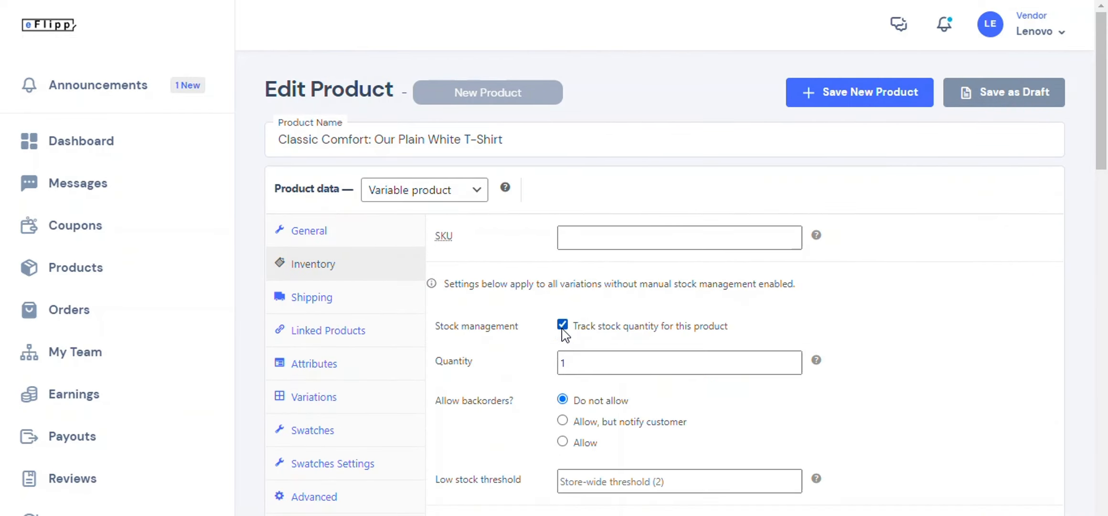
{"action": "left_click", "coordinate": [563, 326]}
{"action": "left_click", "coordinate": [563, 370]}
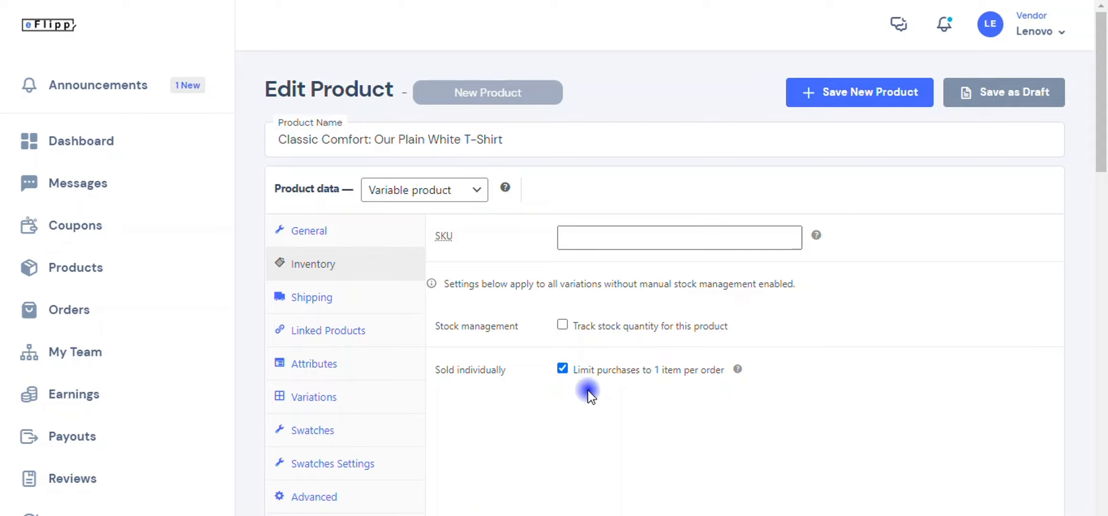
Remove the limit of 1 item per order and set the product's SKU to WHT158.
{"action": "left_click_drag", "start_coordinate": [589, 389], "coordinate": [673, 377]}
{"action": "left_click", "coordinate": [563, 369]}
{"action": "left_click", "coordinate": [603, 246]}
{"action": "type", "text": "Wht"}
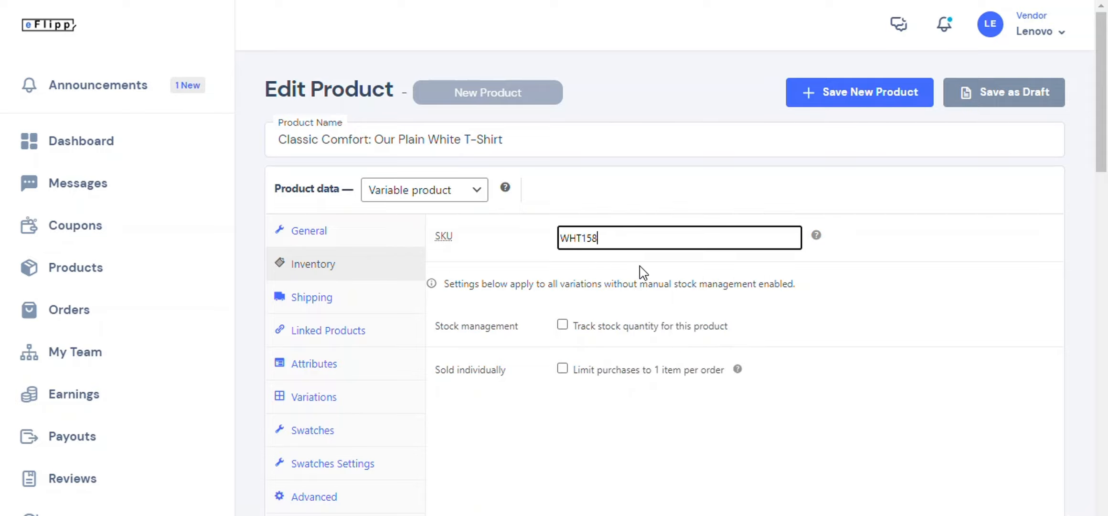
Save the new product and open its public store page.
{"action": "scroll", "coordinate": [645, 271], "scroll_direction": "down", "scroll_amount": 4}
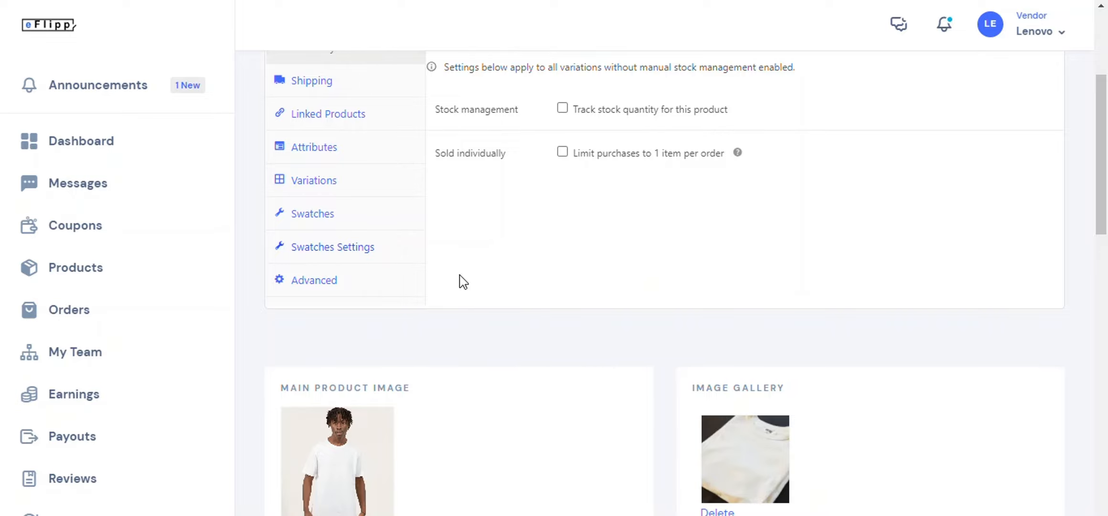
{"action": "scroll", "coordinate": [513, 297], "scroll_direction": "up", "scroll_amount": 4}
{"action": "left_click", "coordinate": [853, 100]}
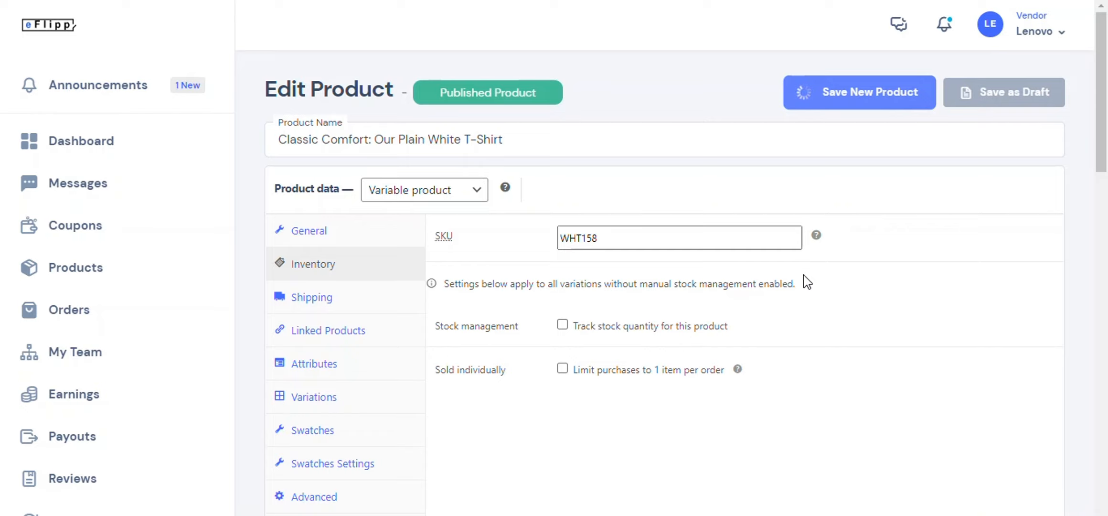
{"action": "left_click", "coordinate": [920, 146]}
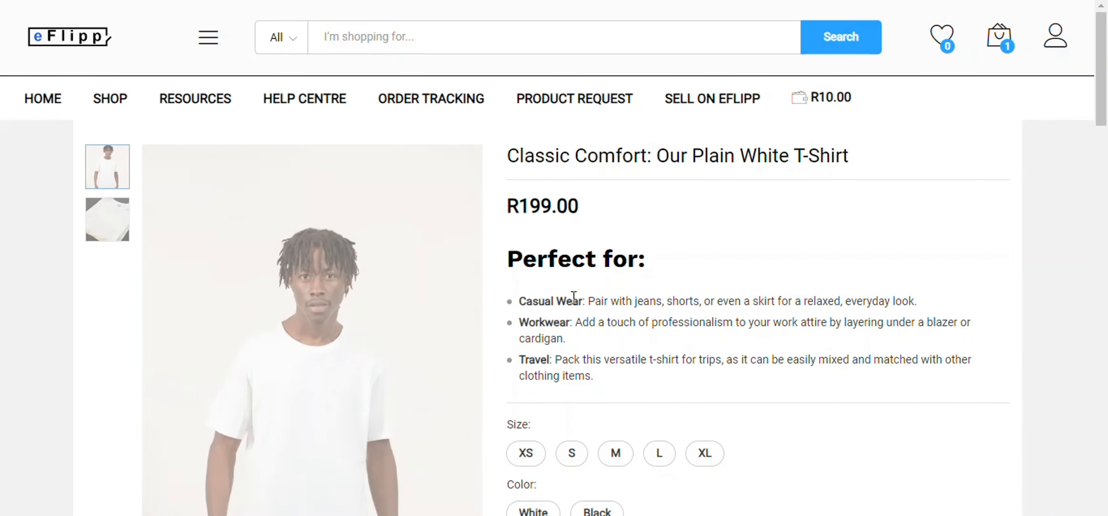
{"action": "scroll", "coordinate": [571, 294], "scroll_direction": "down", "scroll_amount": 5}
{"action": "scroll", "coordinate": [564, 301], "scroll_direction": "up", "scroll_amount": 5}
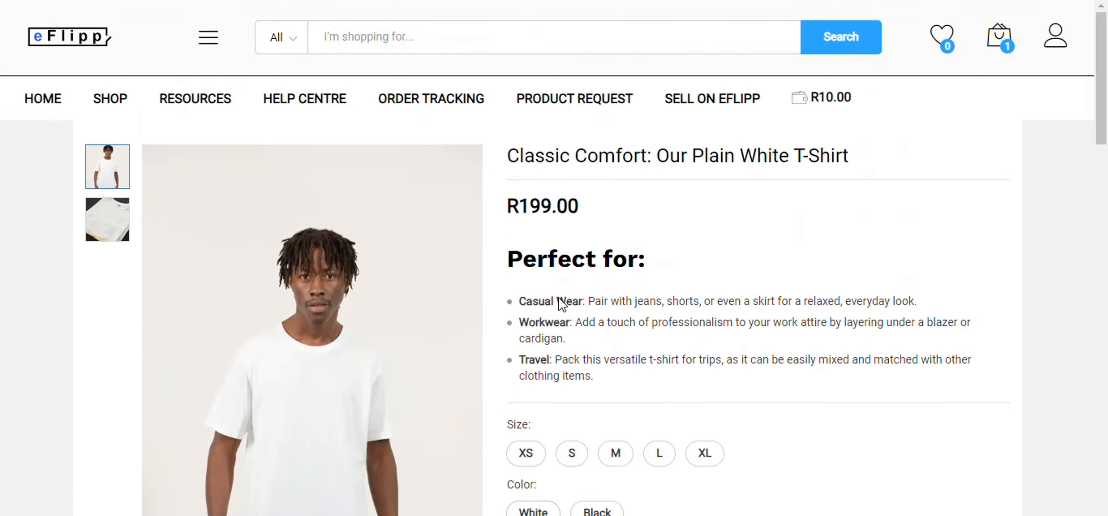
Preview the product's size and color options on the store page by selecting XS White, M Black and S White.
{"action": "scroll", "coordinate": [560, 286], "scroll_direction": "down", "scroll_amount": 4}
{"action": "left_click", "coordinate": [533, 239]}
{"action": "left_click", "coordinate": [548, 300]}
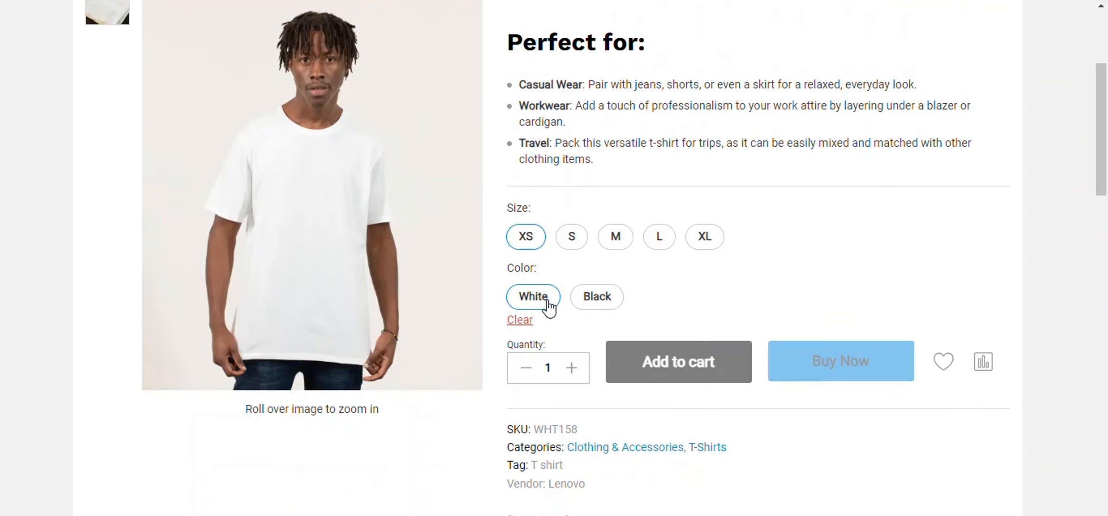
{"action": "left_click", "coordinate": [615, 237]}
{"action": "left_click", "coordinate": [608, 297]}
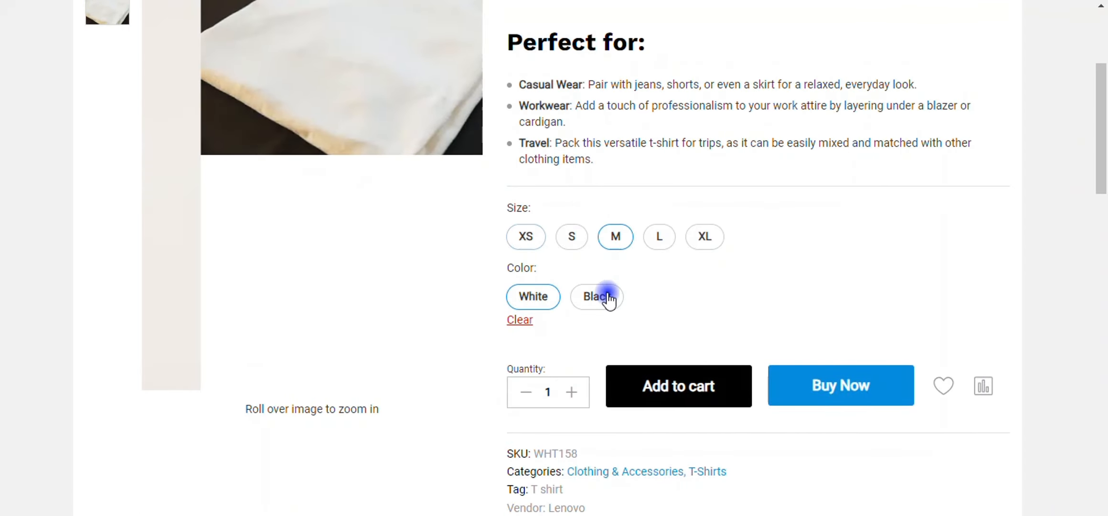
{"action": "left_click", "coordinate": [531, 297]}
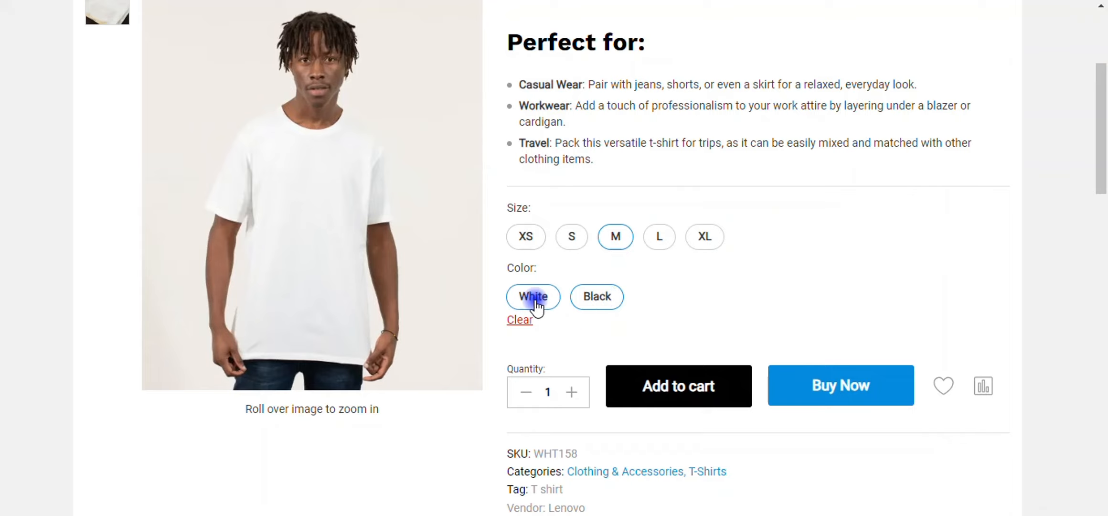
{"action": "left_click", "coordinate": [571, 248]}
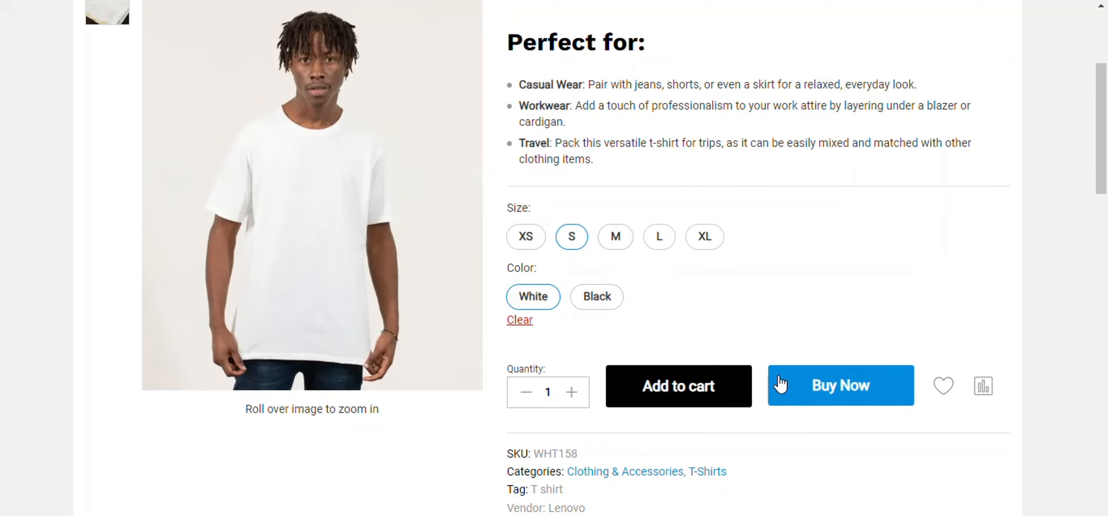
Try to search the store for "Classic Comfort", then reload the product page.
{"action": "scroll", "coordinate": [709, 348], "scroll_direction": "up", "scroll_amount": 5}
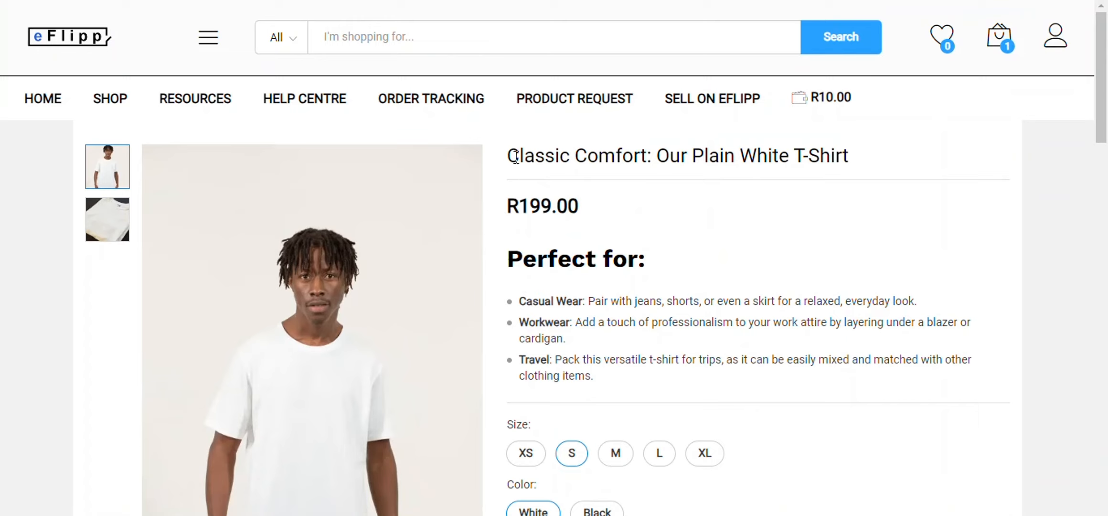
{"action": "left_click_drag", "start_coordinate": [516, 157], "coordinate": [644, 157]}
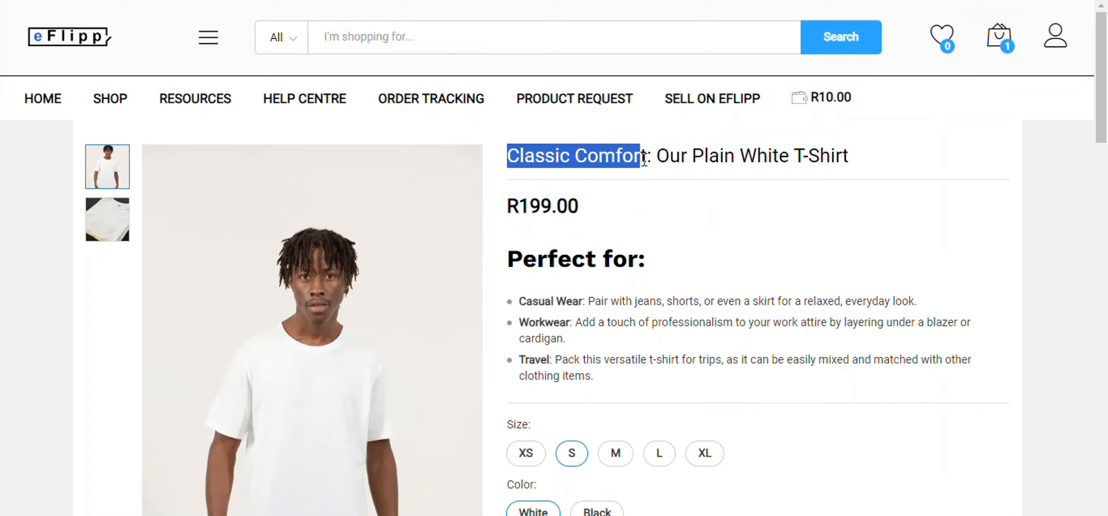
{"action": "left_click", "coordinate": [530, 44]}
{"action": "type", "text": "Classic Comfort"}
{"action": "left_click", "coordinate": [791, 155]}
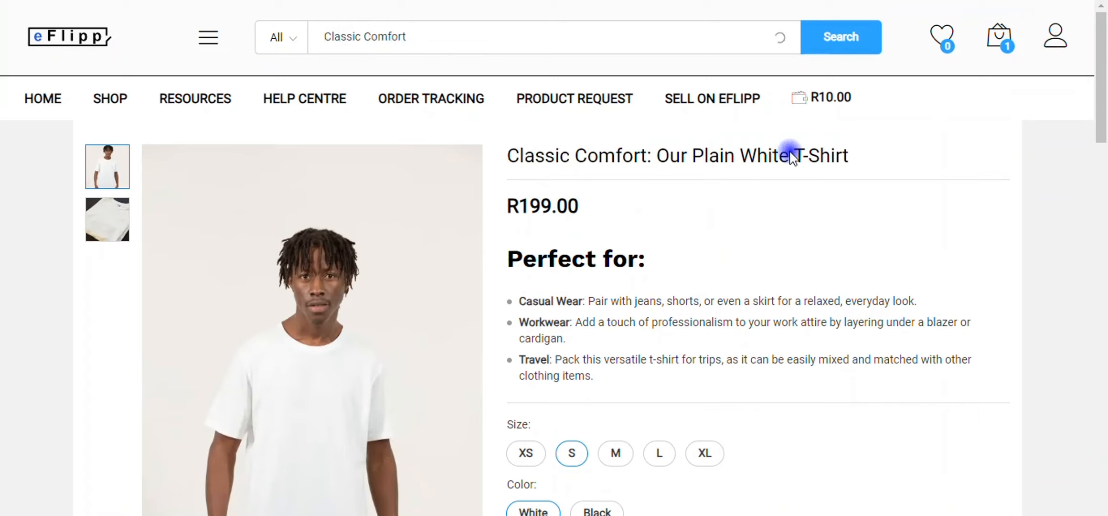
{"action": "key", "text": "F5"}
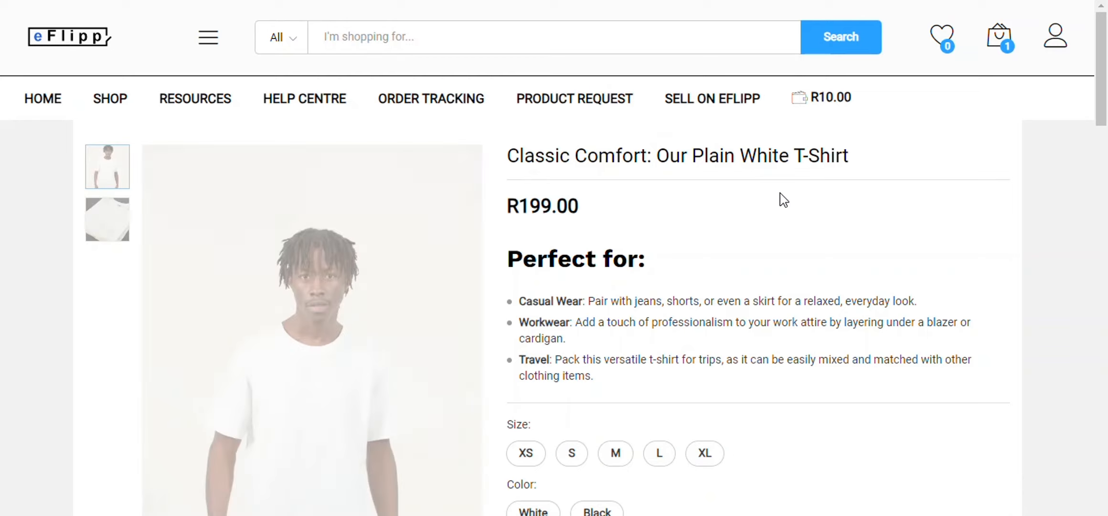
Search the store for "T-Shirt" and open the full results page.
{"action": "left_click", "coordinate": [439, 35]}
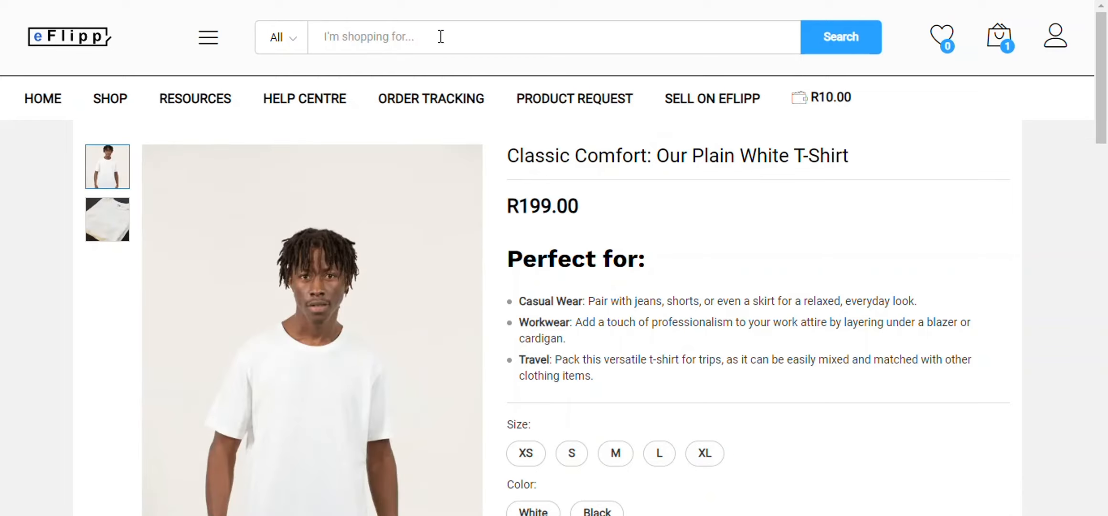
{"action": "type", "text": "T-Shirt"}
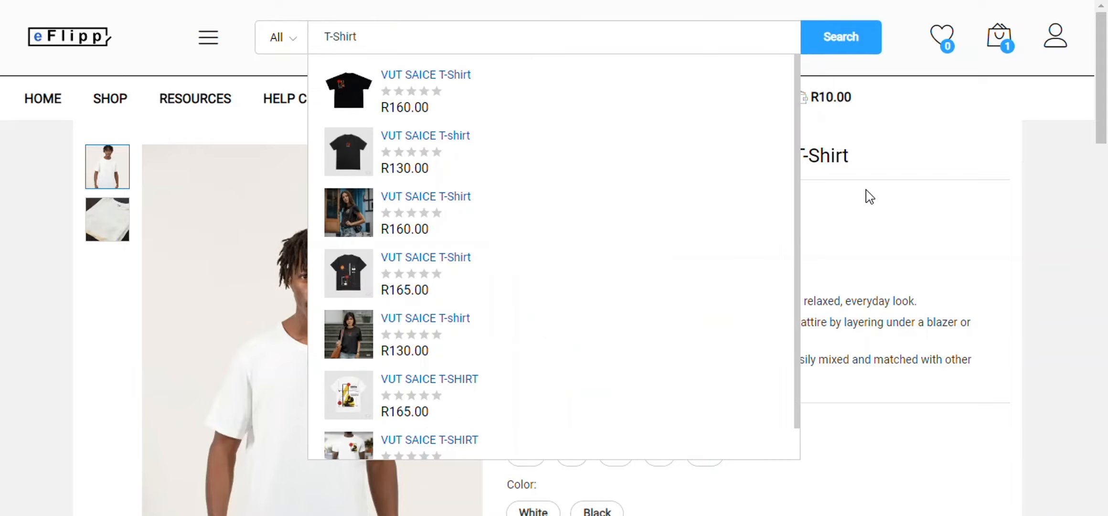
{"action": "key", "text": "Return"}
{"action": "left_click", "coordinate": [825, 198]}
Find the Classic Comfort plain white T-shirt in the search results and open its product page for review.
{"action": "scroll", "coordinate": [860, 215], "scroll_direction": "down", "scroll_amount": 10}
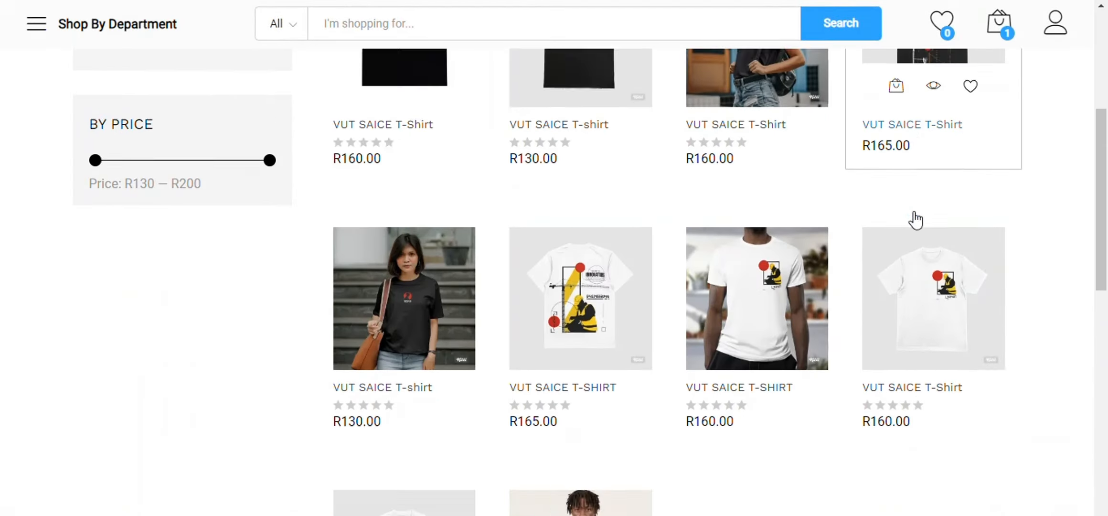
{"action": "scroll", "coordinate": [818, 246], "scroll_direction": "down", "scroll_amount": 5}
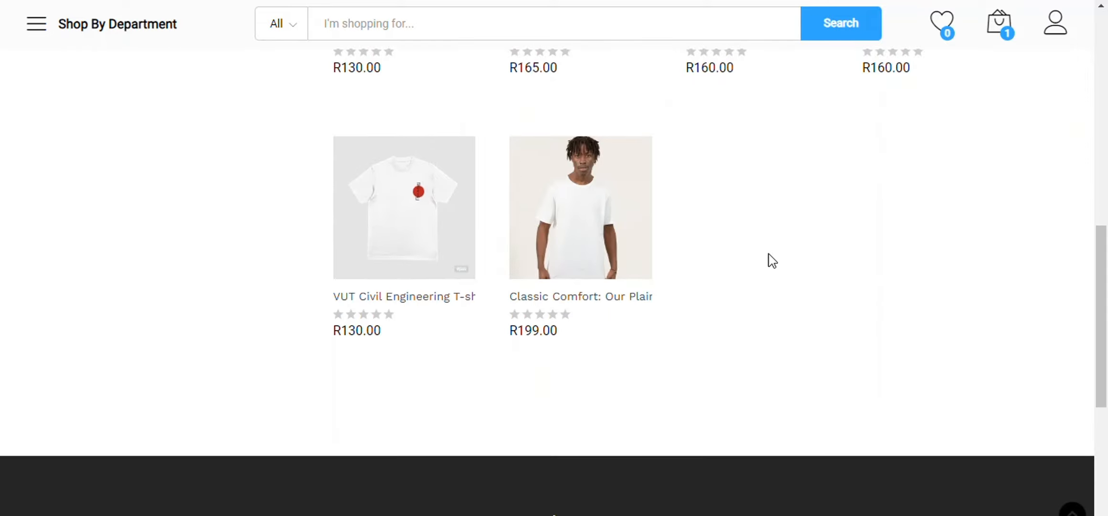
{"action": "left_click", "coordinate": [611, 214]}
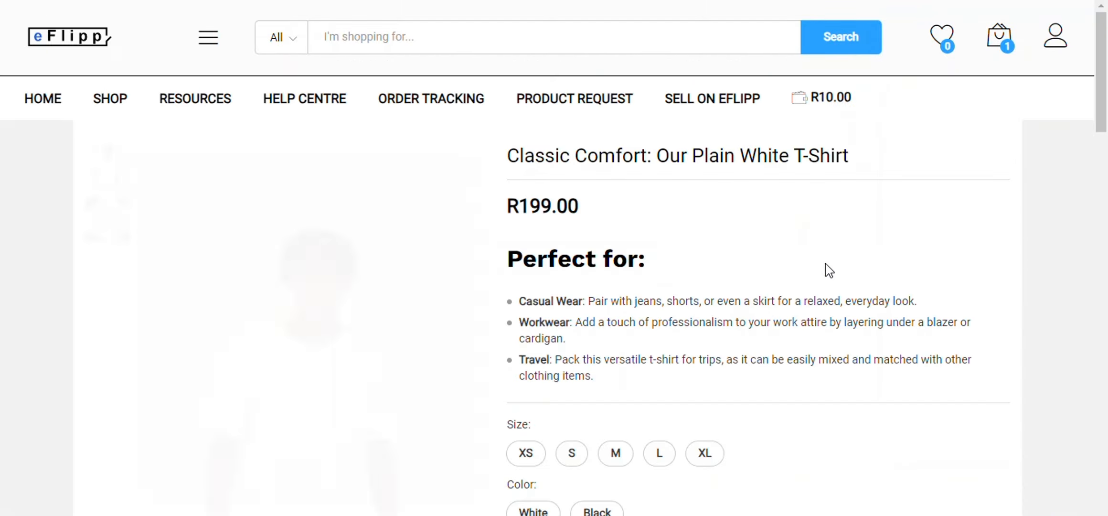
{"action": "scroll", "coordinate": [824, 270], "scroll_direction": "down", "scroll_amount": 5}
{"action": "scroll", "coordinate": [820, 271], "scroll_direction": "up", "scroll_amount": 5}
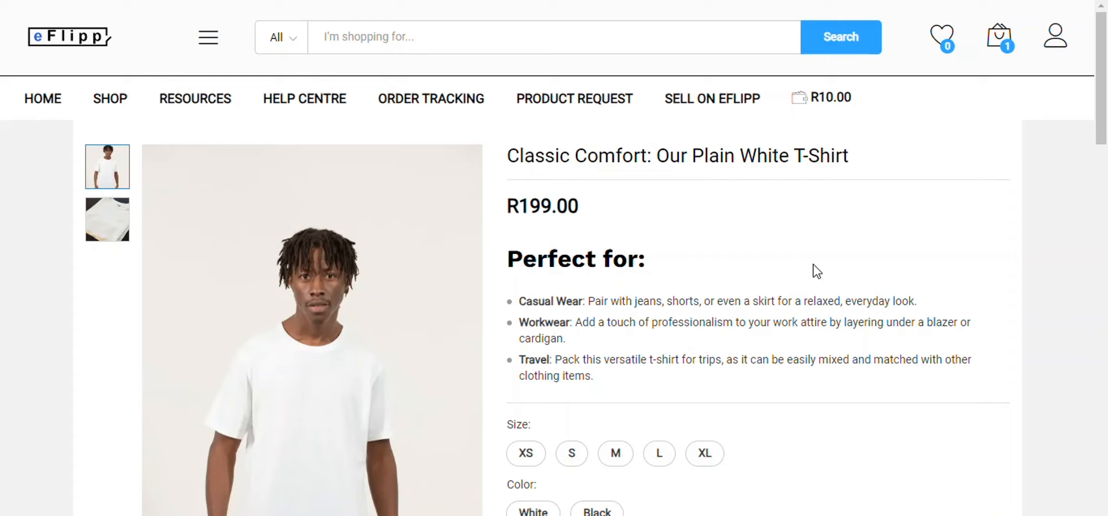